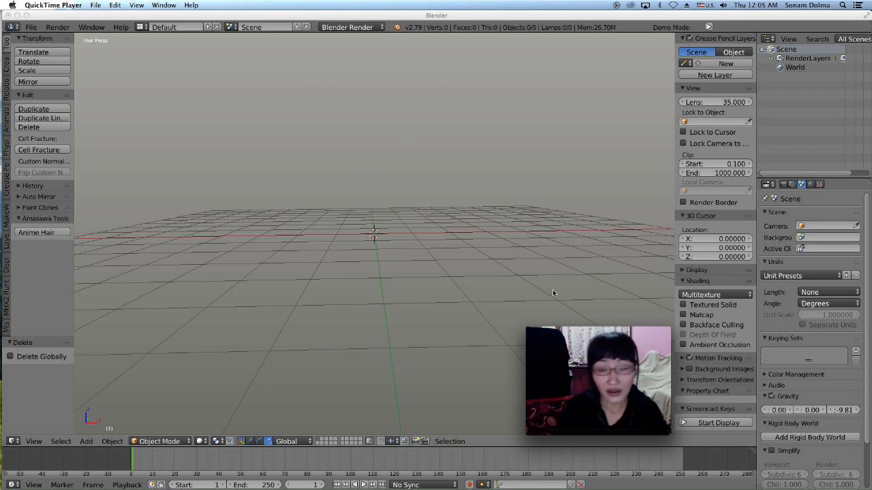
Step: Turn on the Screencast Keys display and set its mouse icon size to 128
left_click(693, 423)
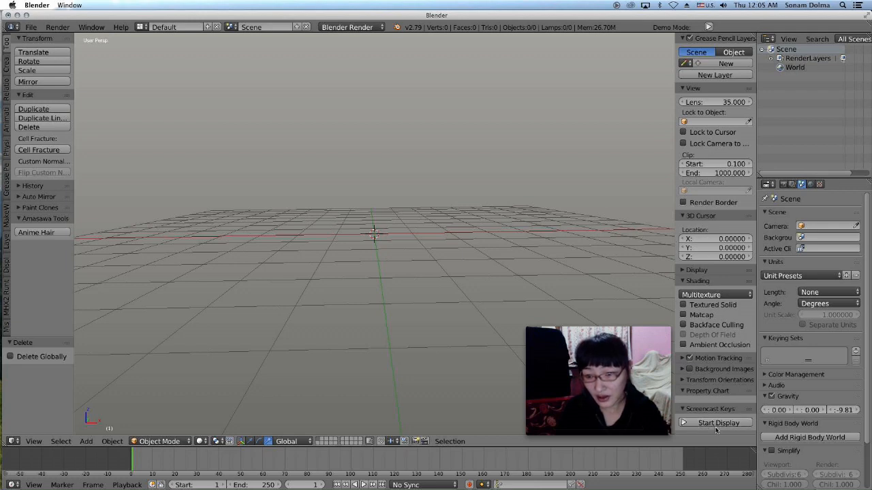
left_click(710, 423)
scroll(716, 382, "down", 2)
scroll(720, 362, "down", 1)
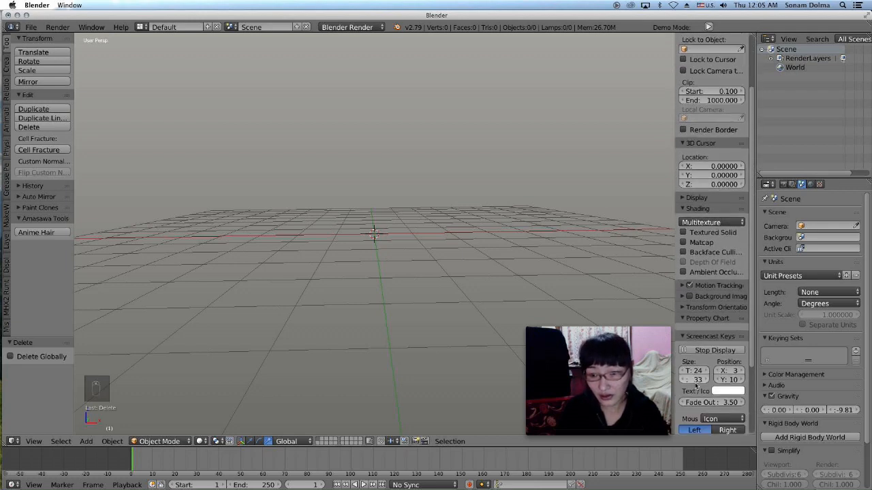
left_click_drag(694, 381, 717, 380)
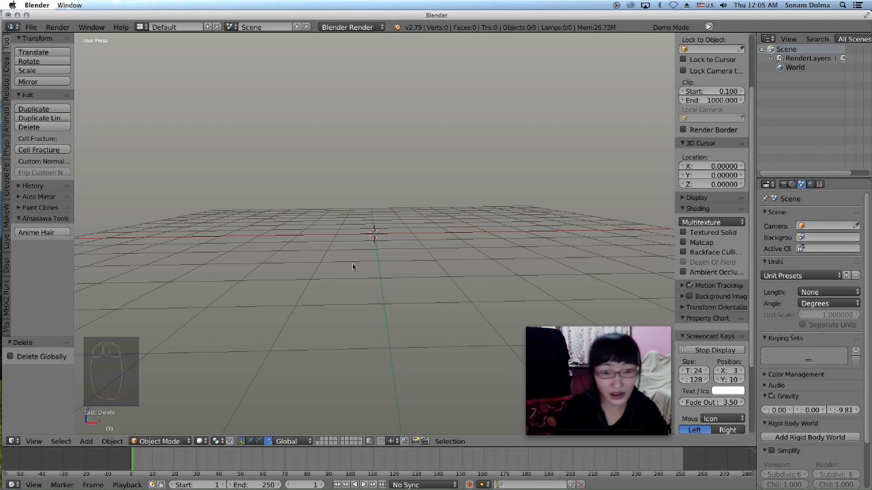
Step: Add a cube mesh at the centre of the empty scene
middle_click_drag(360, 261, 382, 272)
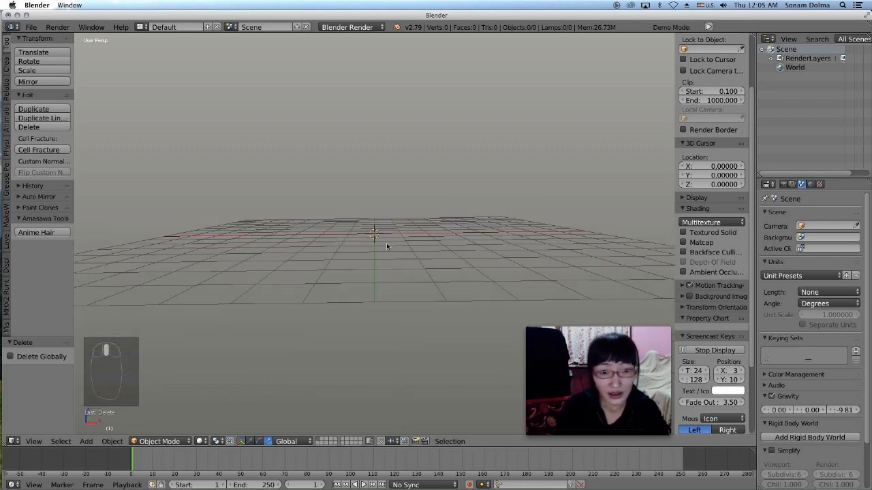
scroll(385, 237, "up", 2)
key("shift+a")
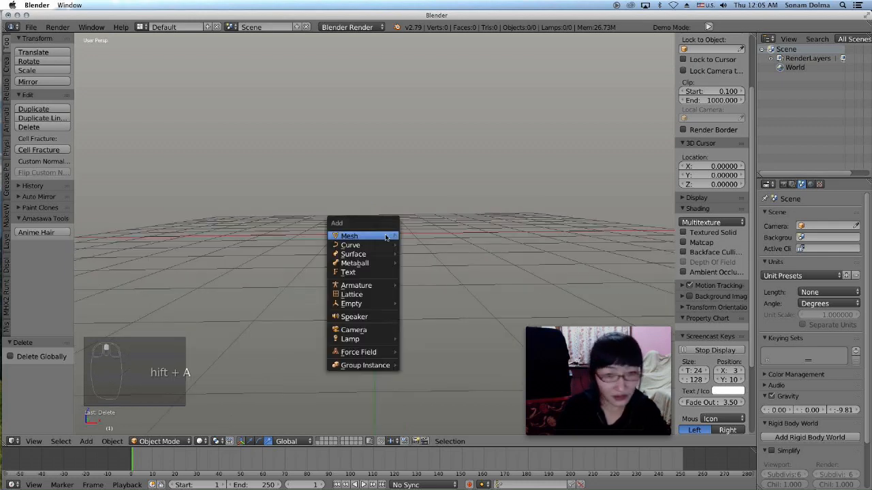
mouse_move(385, 236)
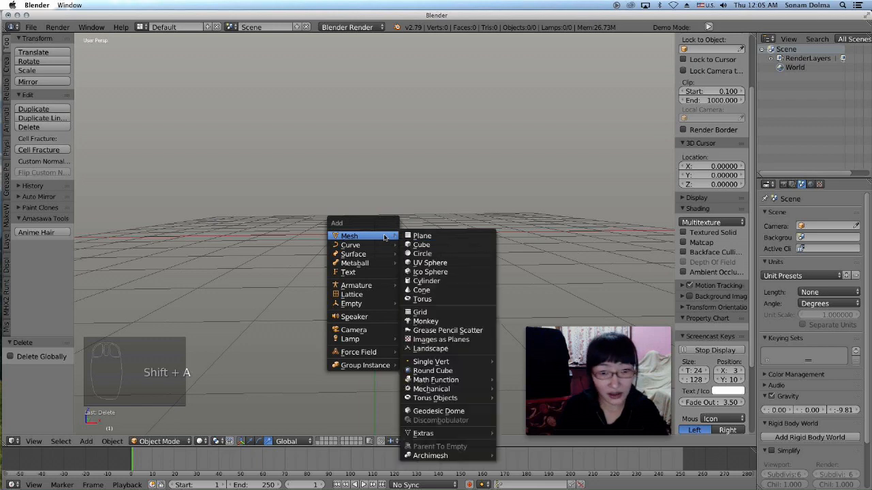
left_click(424, 244)
scroll(402, 263, "down", 4)
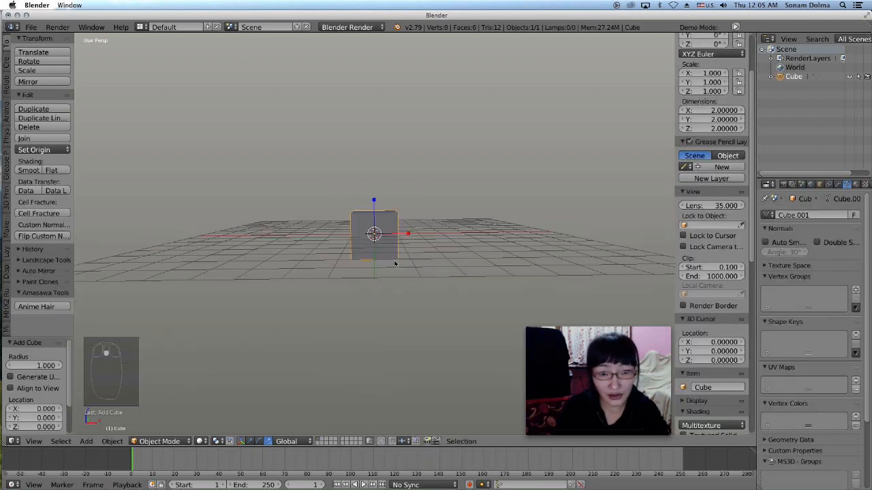
scroll(395, 266, "down", 2)
Step: Scale the cube up to about 3.27 and reduce its Z scale to about 1.95
key("s")
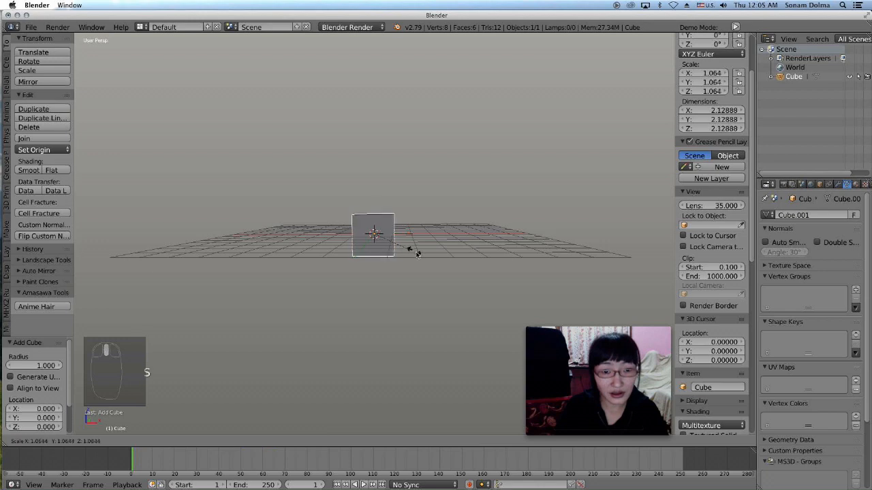
left_click(502, 265)
left_click_drag(374, 204, 374, 216)
mouse_move(382, 239)
middle_mouse_down()
mouse_move(399, 248)
mouse_move(391, 248)
middle_mouse_up()
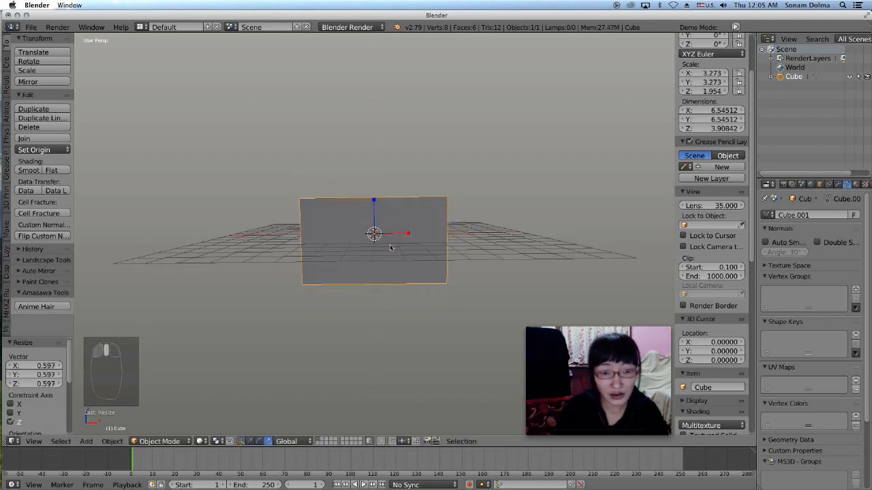
Step: Raise the cube along Z by about 1.66 and then by about 0.23 so it sits at grid level
key("g")
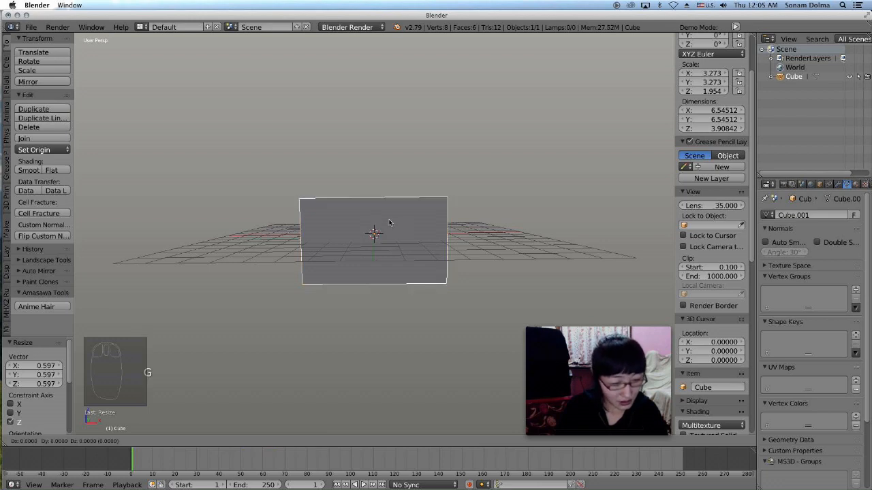
key("z")
left_click(389, 192)
middle_click_drag(383, 260, 424, 271)
scroll(416, 160, "down", 3)
middle_click_drag(415, 164, 391, 199)
scroll(395, 243, "up", 3)
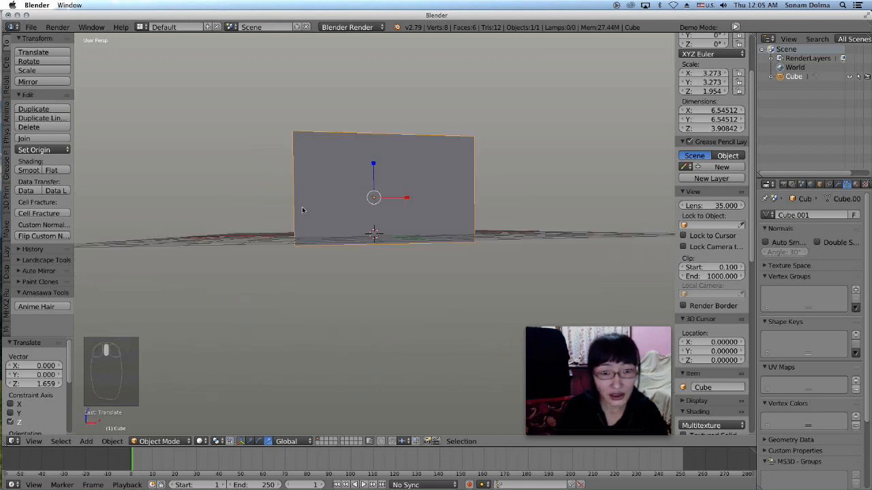
key("g")
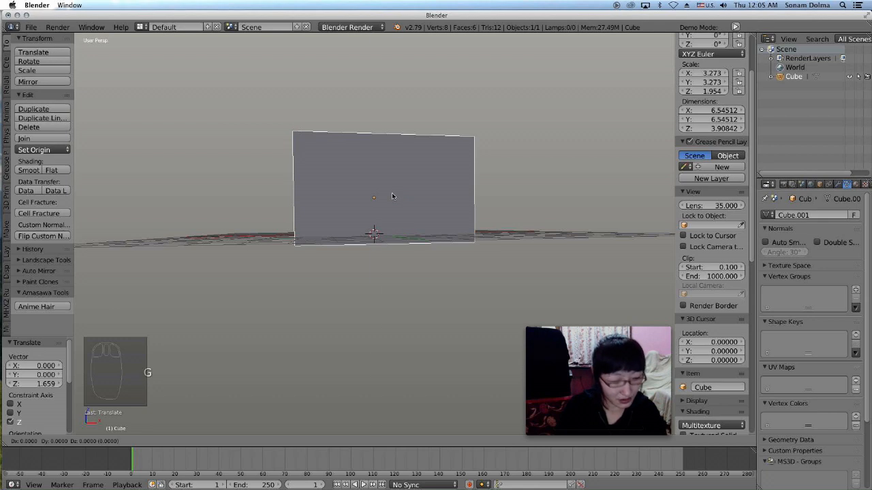
left_click(397, 189)
scroll(402, 198, "down", 3)
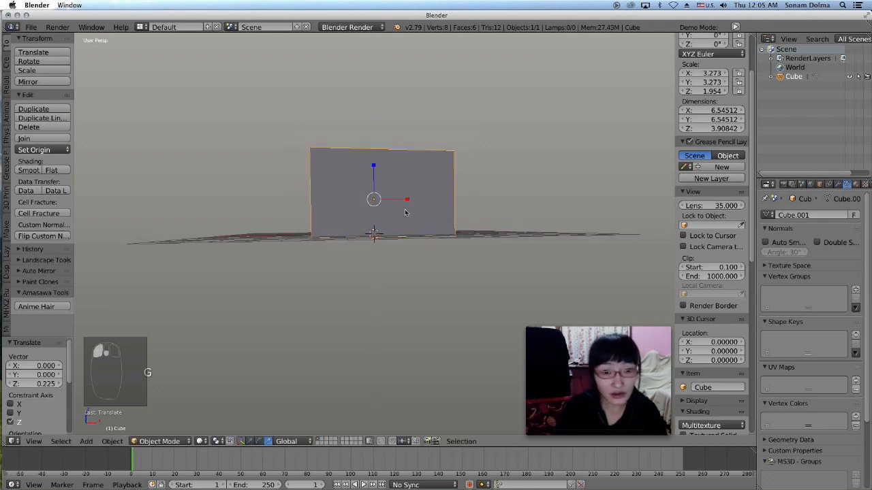
Step: Enlarge the cube uniformly by a factor of about 1.1
scroll(438, 228, "up", 3)
key("s")
left_click(458, 229)
scroll(467, 228, "up", 2)
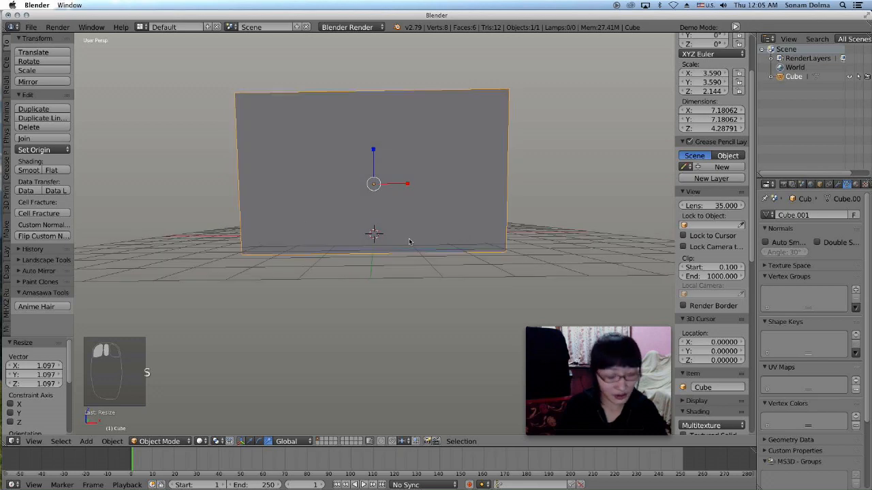
scroll(407, 213, "down", 3)
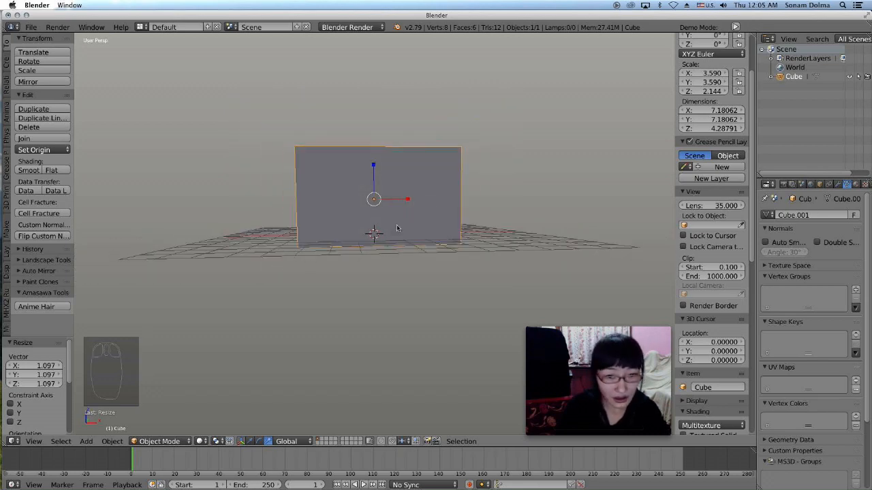
Step: Snap the 3D cursor to the scene centre and add a plane mesh there
key("shift+s")
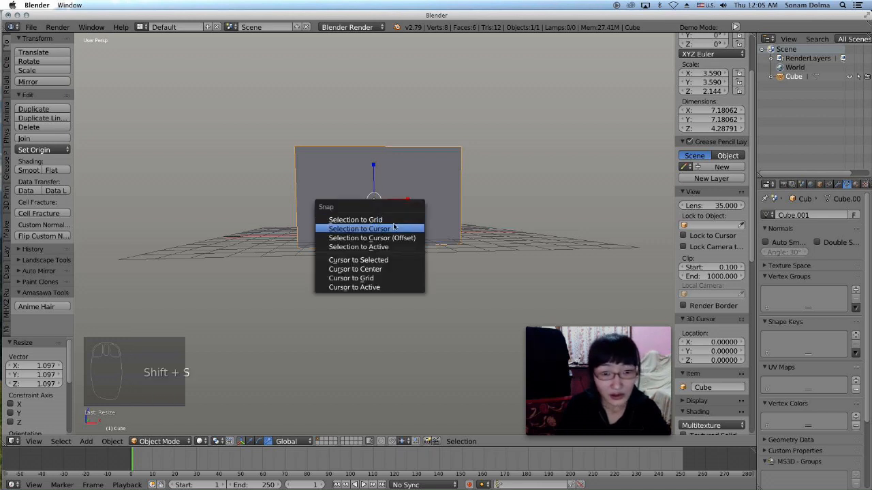
left_click(383, 269)
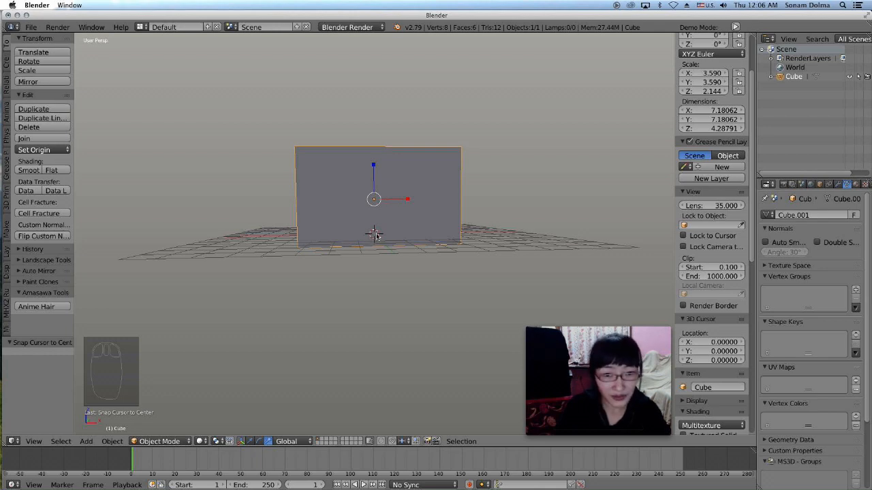
key("shift+a")
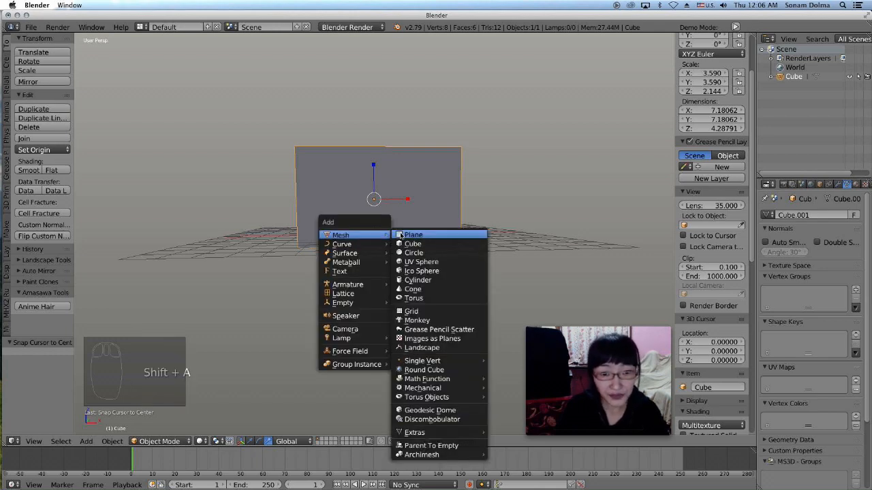
left_click(402, 235)
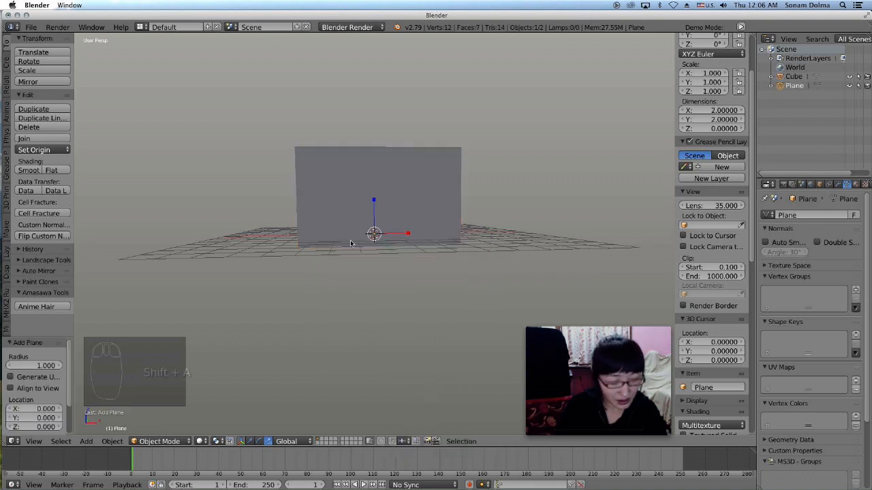
Step: Scale the plane up to about 8.04 to make a floor wider than the cube
key("s")
right_click(428, 271)
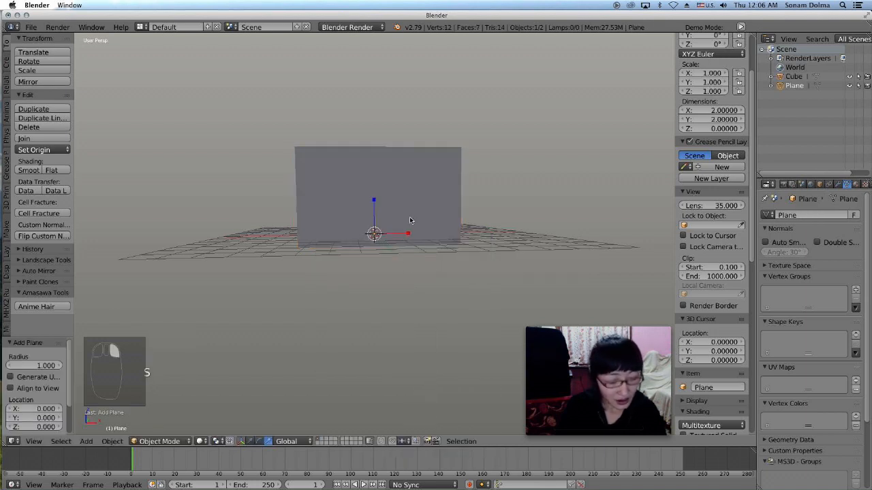
key("s")
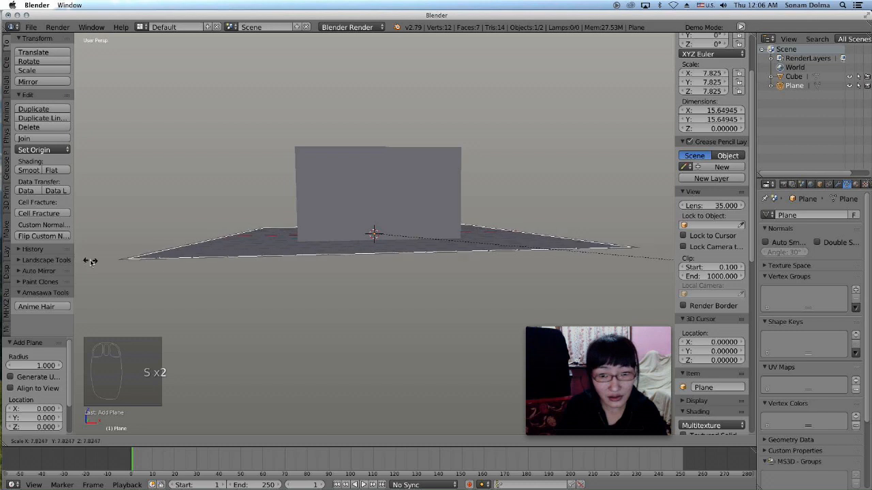
left_click(91, 259)
Step: Select the cube and raise it about 0.18 along Z so it stands on the plane
left_click(158, 441)
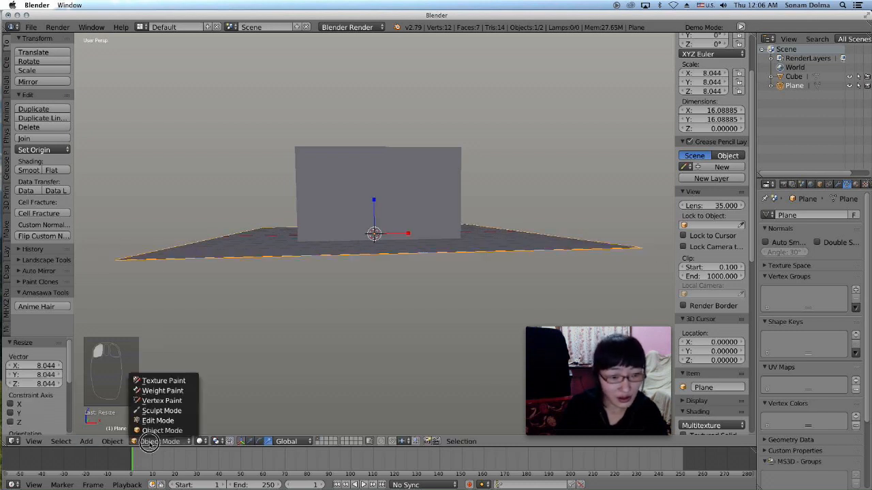
right_click(394, 256)
scroll(407, 235, "up", 1)
key("g")
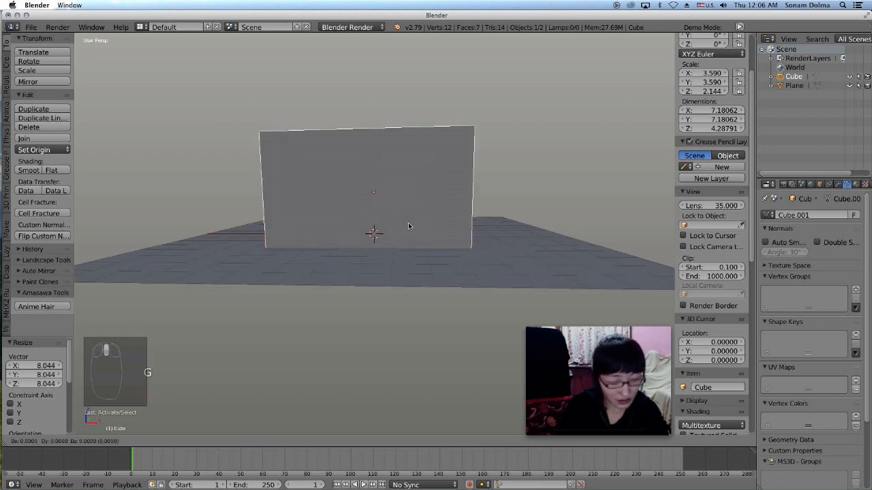
key("z")
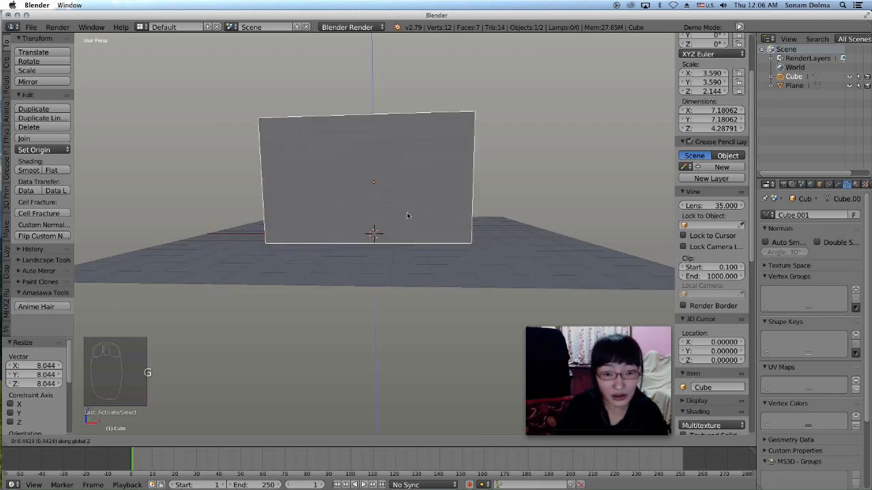
left_click(406, 222)
scroll(422, 242, "up", 5)
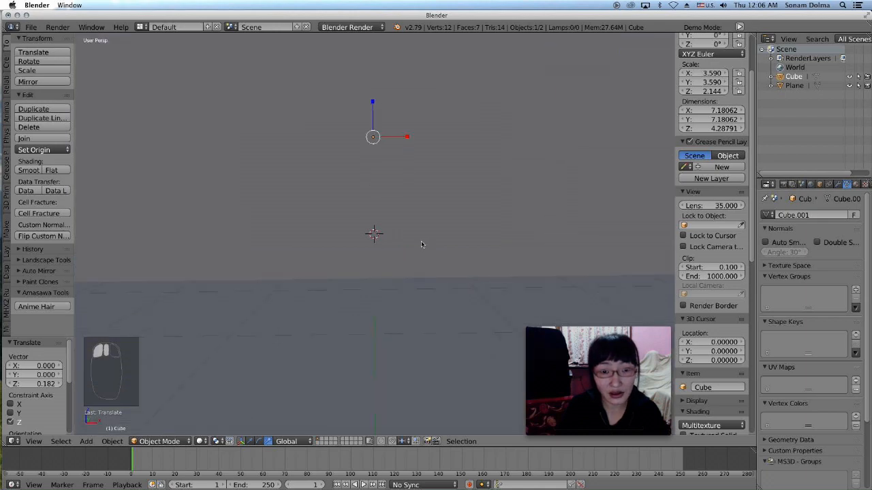
scroll(421, 244, "down", 5)
middle_click_drag(418, 249, 331, 258)
Step: Select the cube and place the 3D cursor in empty space away from it, at about X -1.88, Y -9.67, Z 5.27
left_click(377, 281)
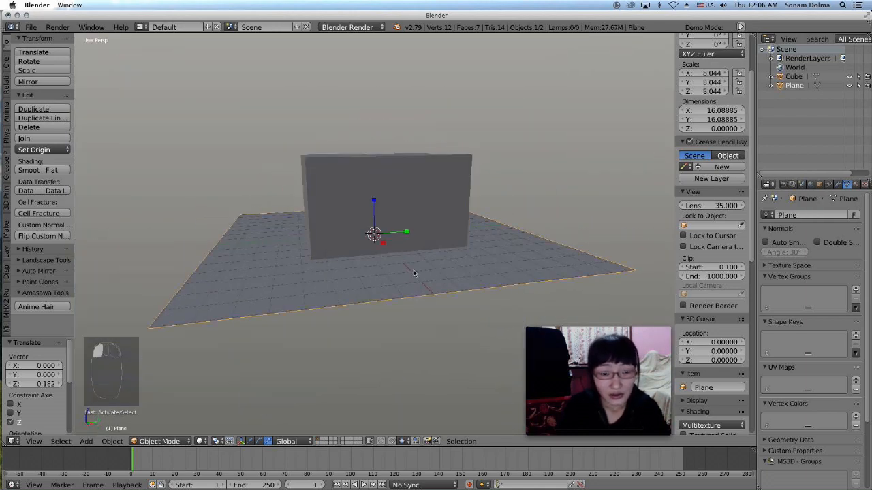
middle_click_drag(413, 272, 405, 267)
scroll(404, 269, "up", 1)
left_click(393, 209)
right_click(157, 120)
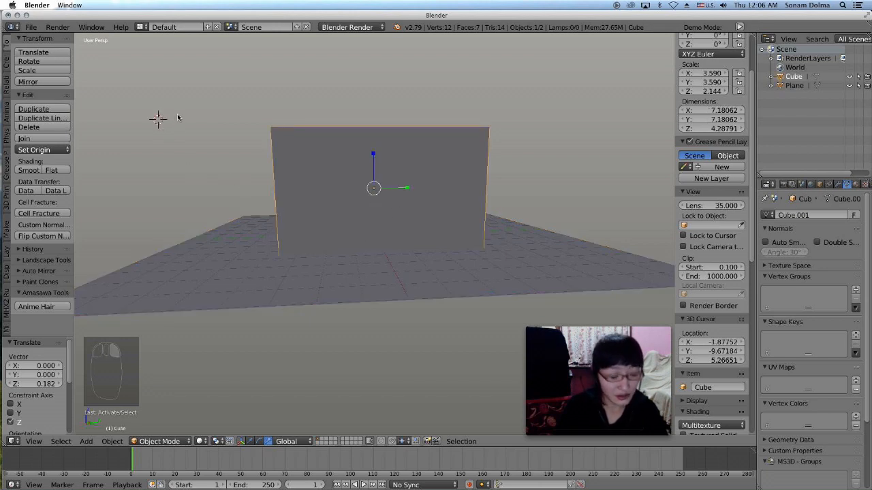
Step: Snap the selected cube to the 3D cursor's off-centre position
key("shift+a")
mouse_move(175, 120)
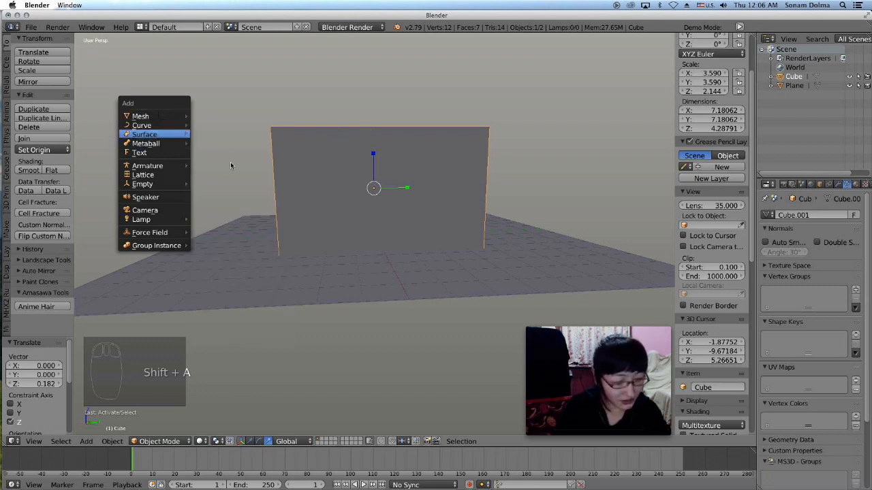
key("Escape")
key("shift+s")
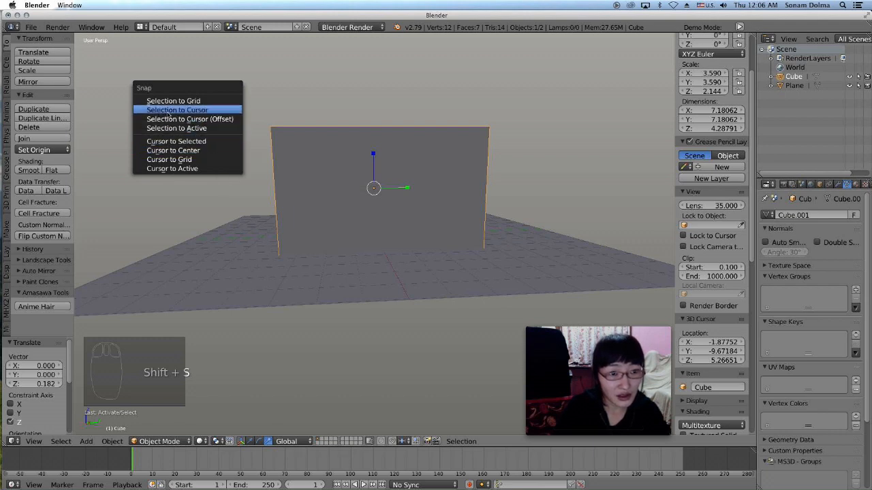
left_click(188, 111)
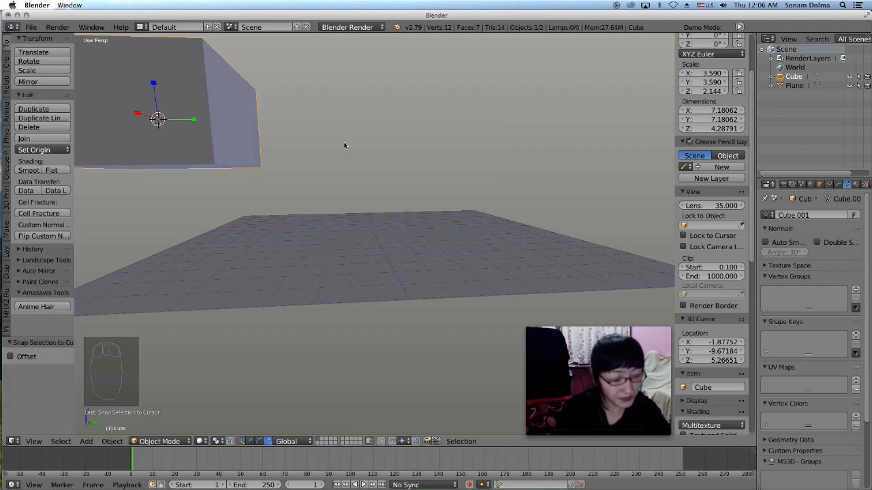
Step: Snap the 3D cursor to the scene centre
key("shift+s")
key("Down")
key("Down")
key("Down")
key("Down")
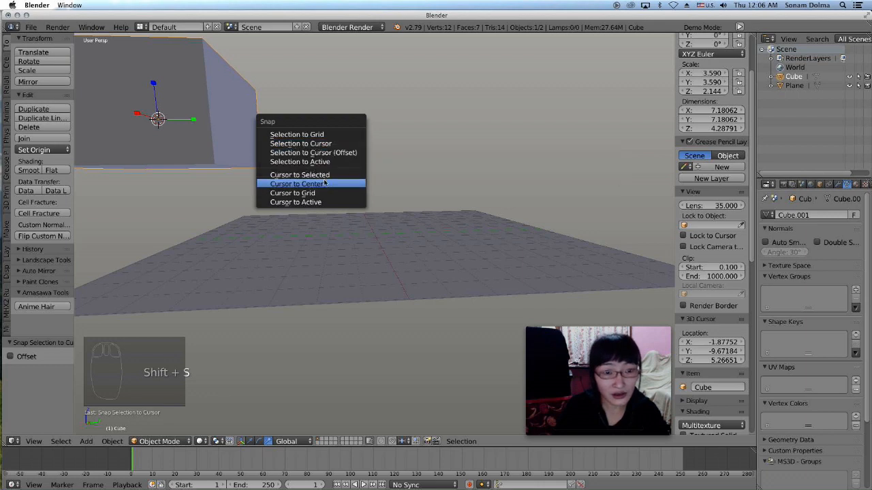
key("Return")
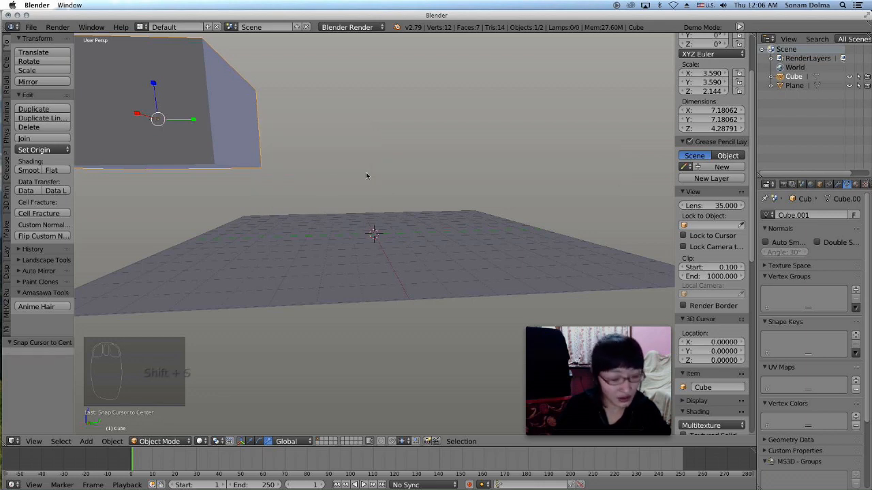
Step: Snap the cube to the 3D cursor at the scene centre and hide the cube
key("shift+s")
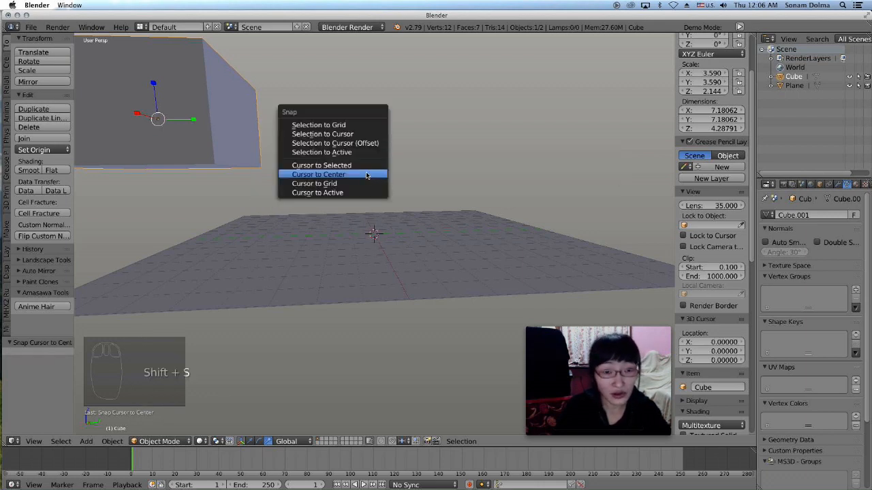
left_click(351, 134)
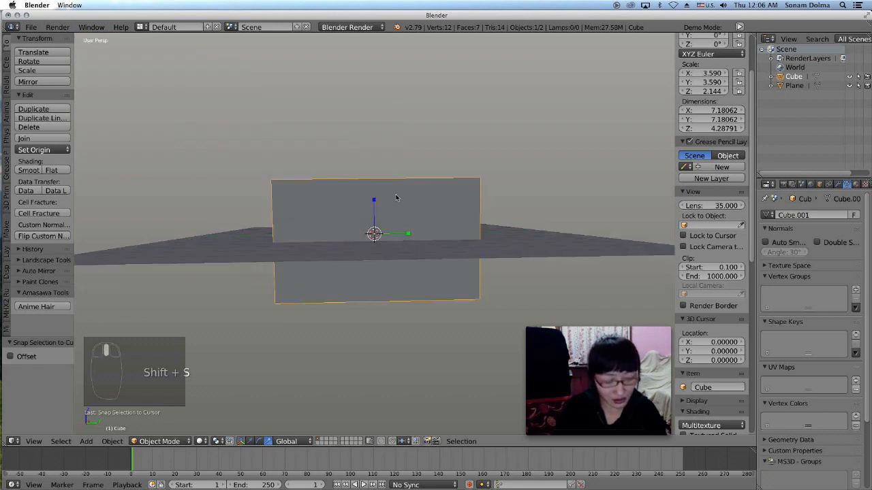
key("h")
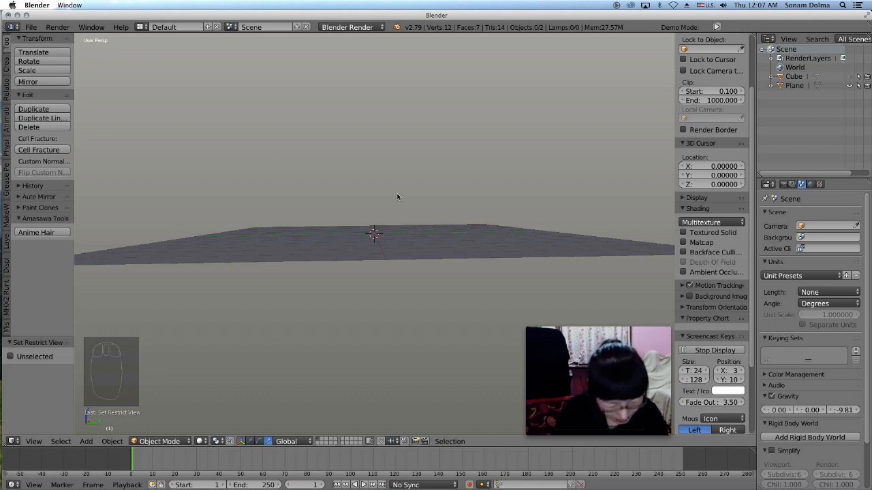
Step: Unhide the cube, select it and raise it about 2.05 units along Z so it rests on the floor plane
key("ctrl+h")
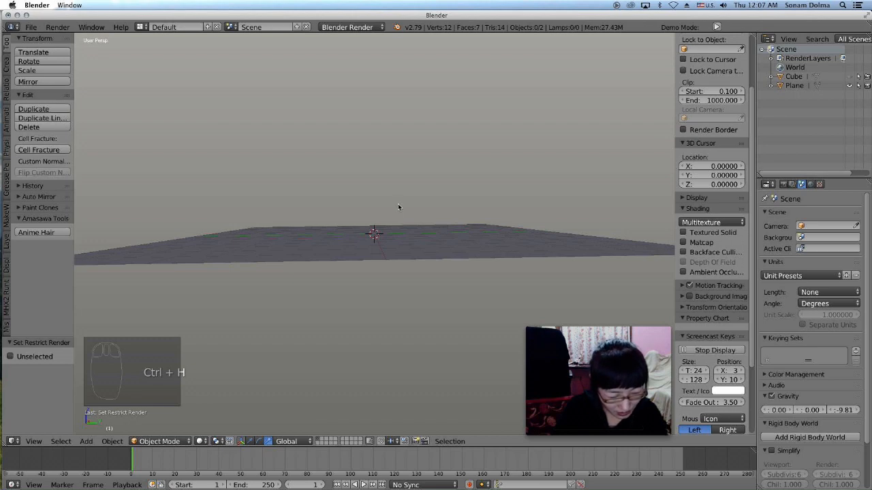
key("alt+h")
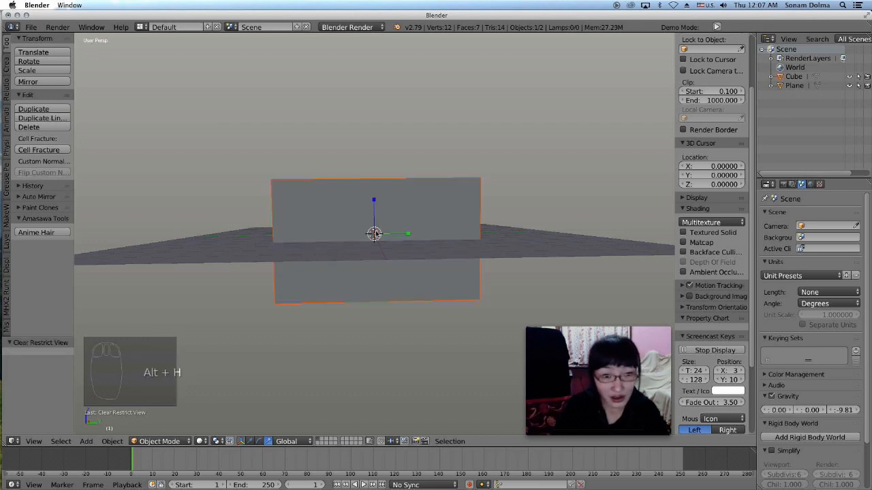
left_click(426, 216)
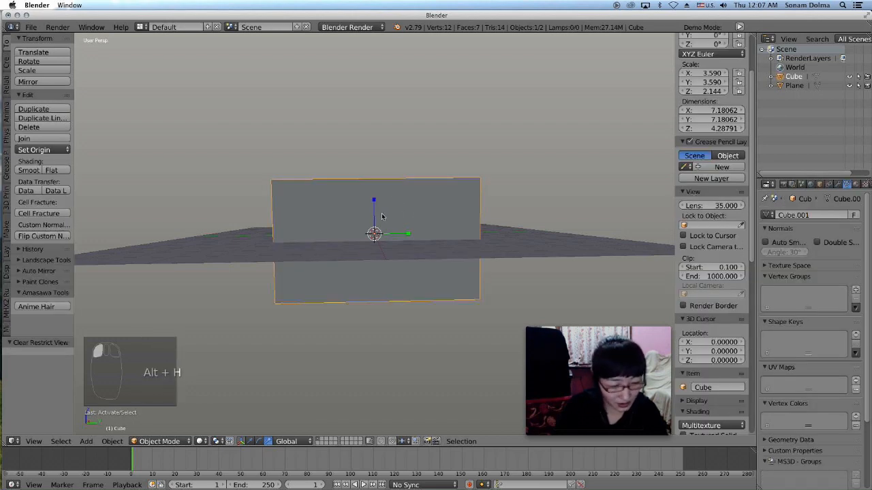
key("g")
key("z")
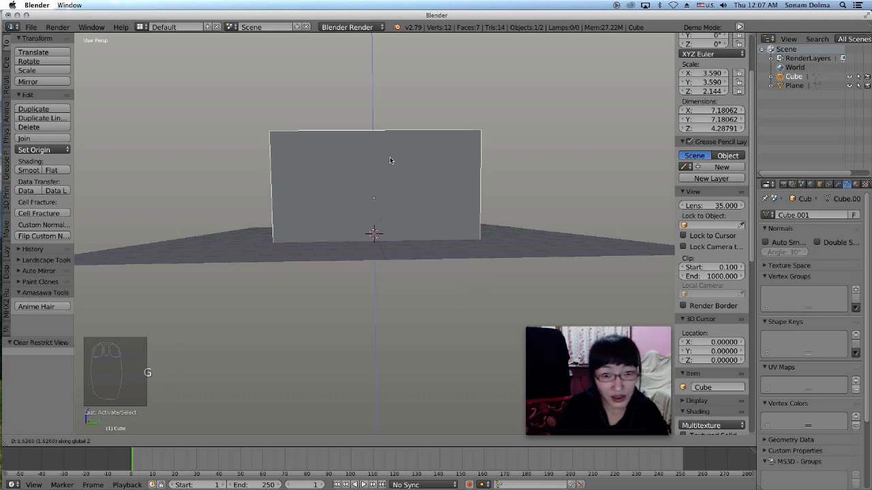
left_click(388, 170)
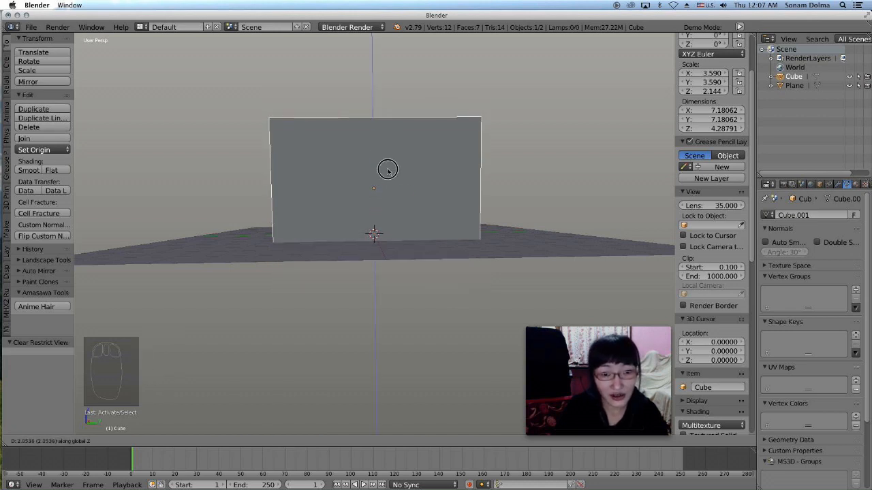
middle_click_drag(461, 245, 426, 185)
scroll(453, 248, "up", 2)
scroll(423, 179, "down", 3)
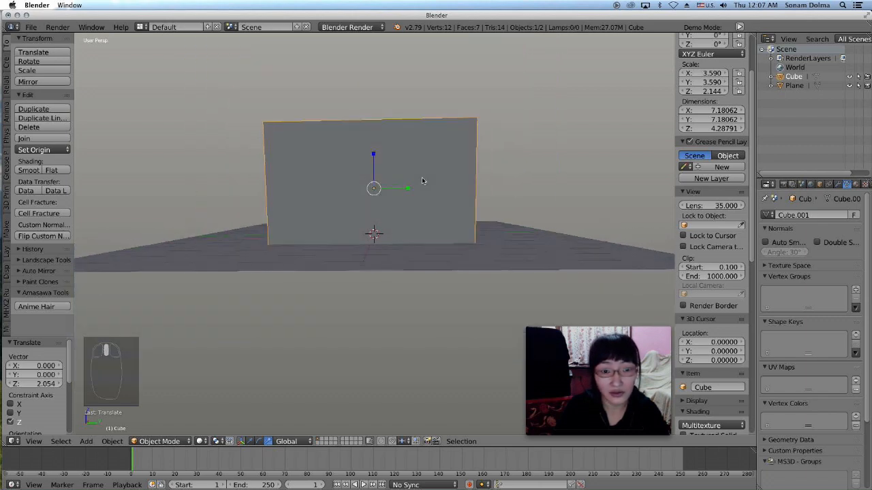
scroll(415, 197, "down", 2)
scroll(414, 199, "up", 1)
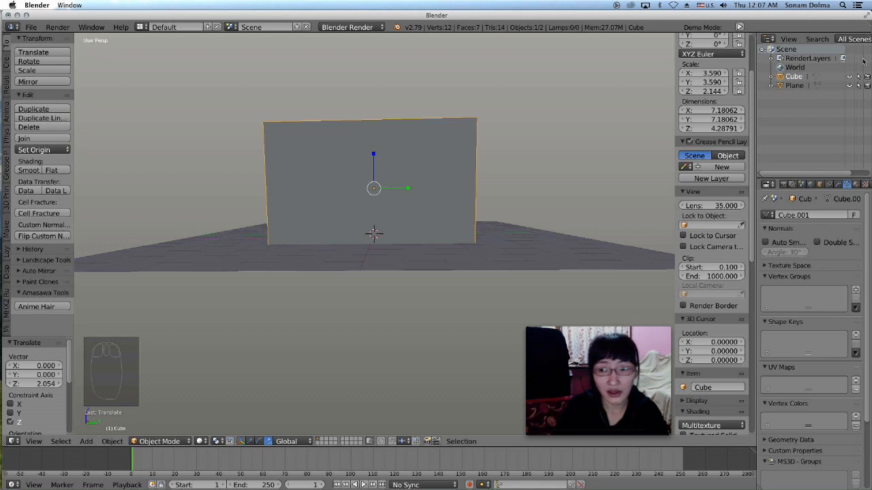
Step: Toggle the plane's visibility off and on in the outliner, and hide and unhide the cube
left_click(849, 86)
left_click(849, 85)
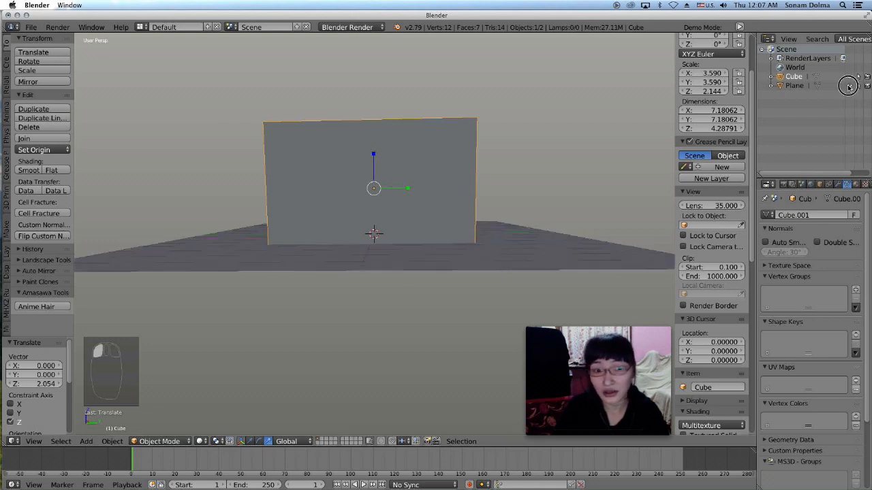
left_click(848, 85)
left_click(848, 86)
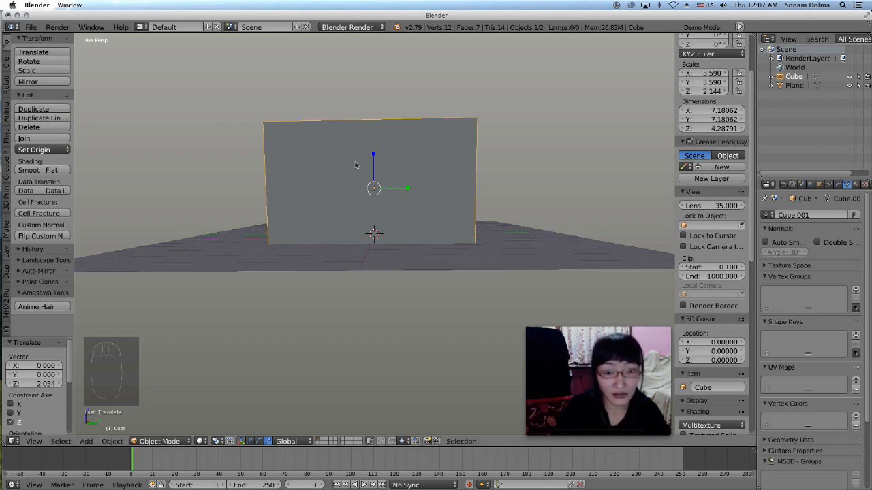
key("h")
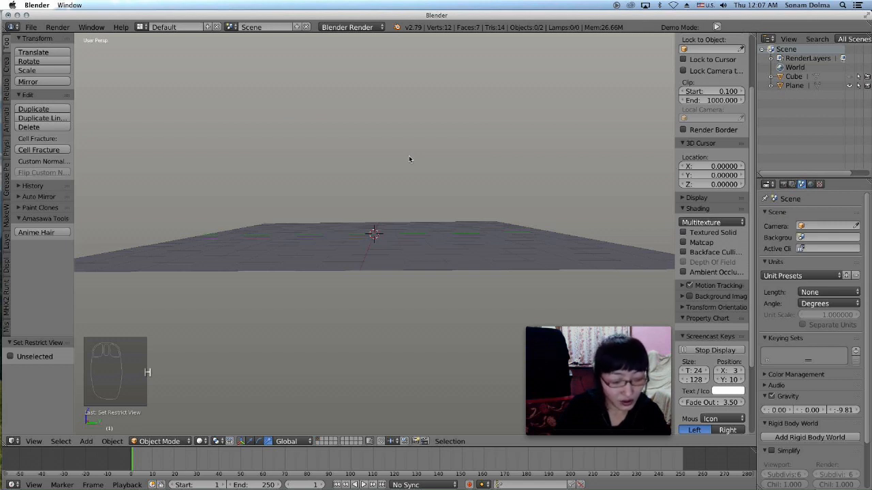
key("alt+h")
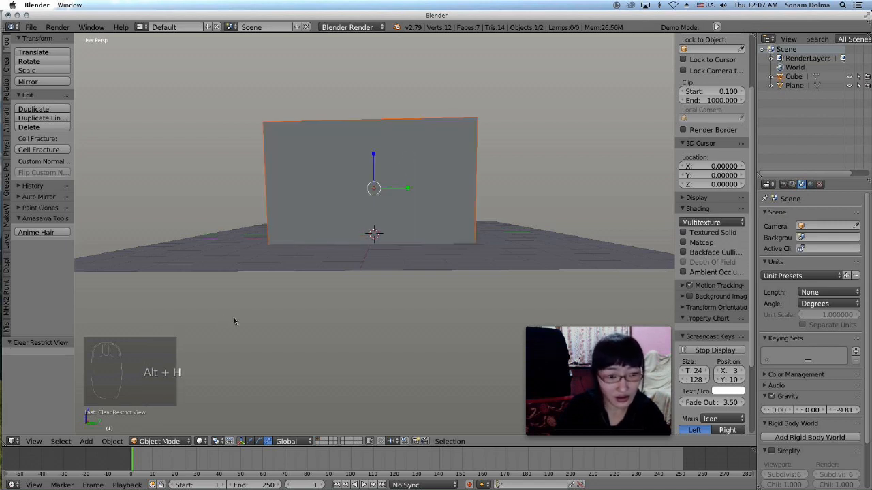
left_click_drag(408, 186, 432, 223)
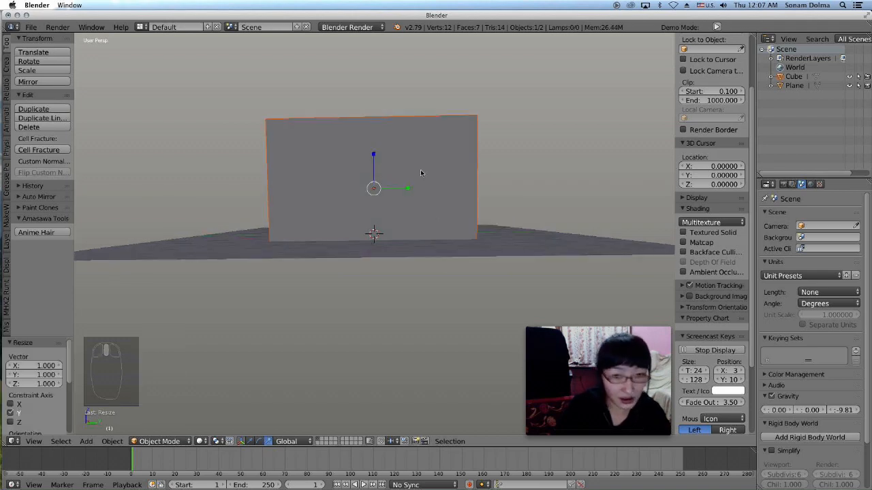
Step: Add an Archimesh panel window at the 3D cursor
key("shift+a")
mouse_move(423, 172)
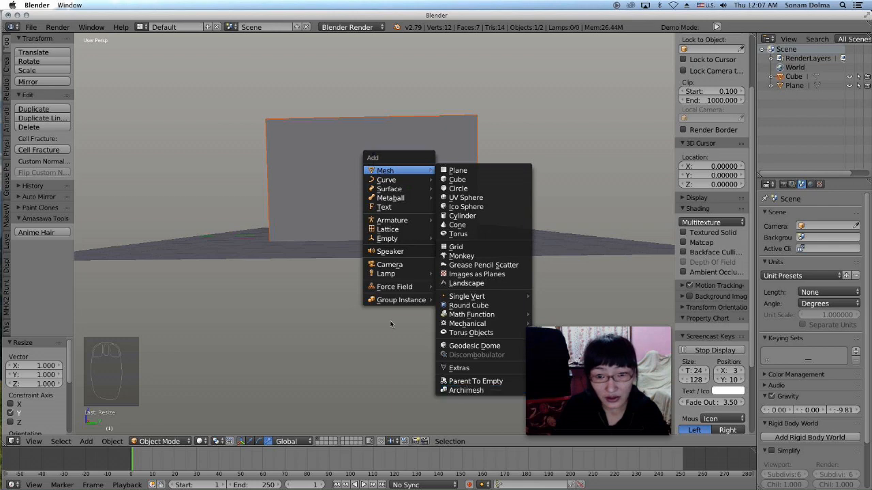
key("shift+a")
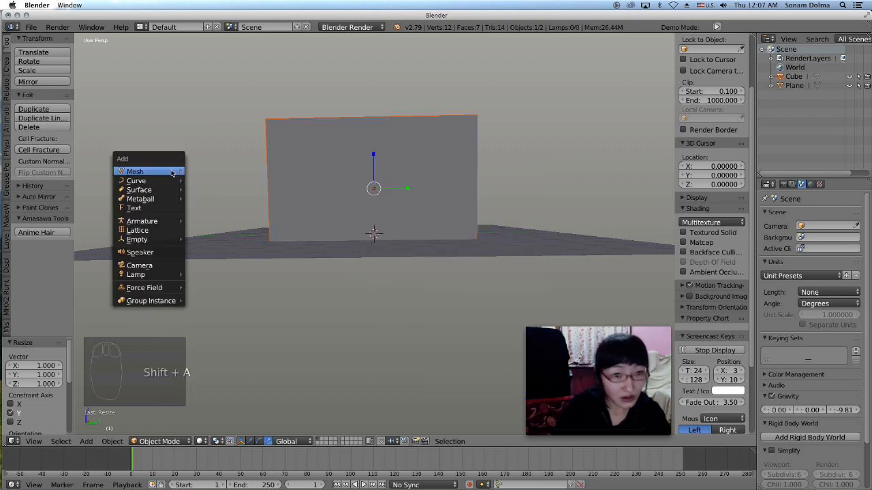
mouse_move(172, 173)
mouse_move(233, 392)
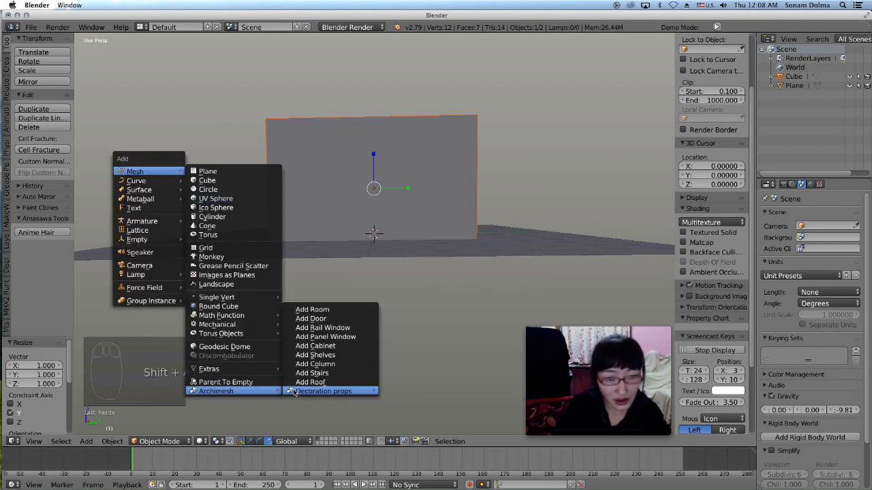
mouse_move(295, 392)
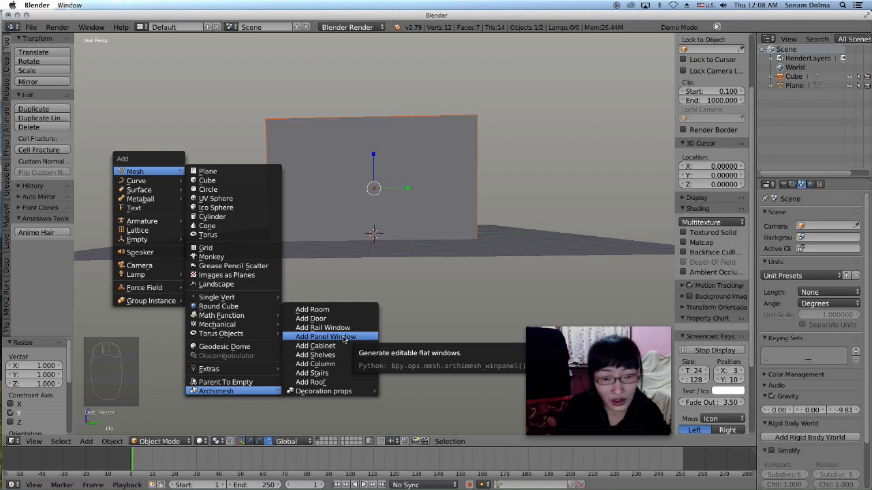
left_click(344, 337)
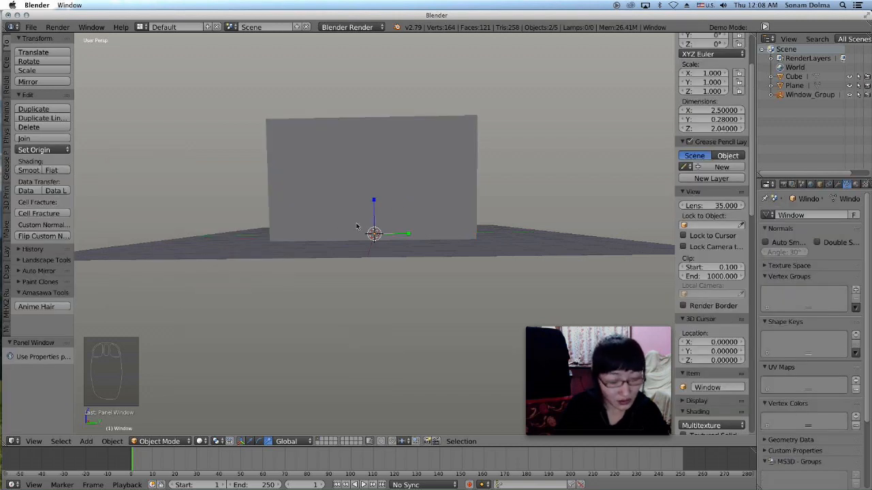
Step: Select the whole Window_Group, scale it by about 1.51 and move it about X -0.18, Y 3.60, Z 1.77
left_click(809, 94)
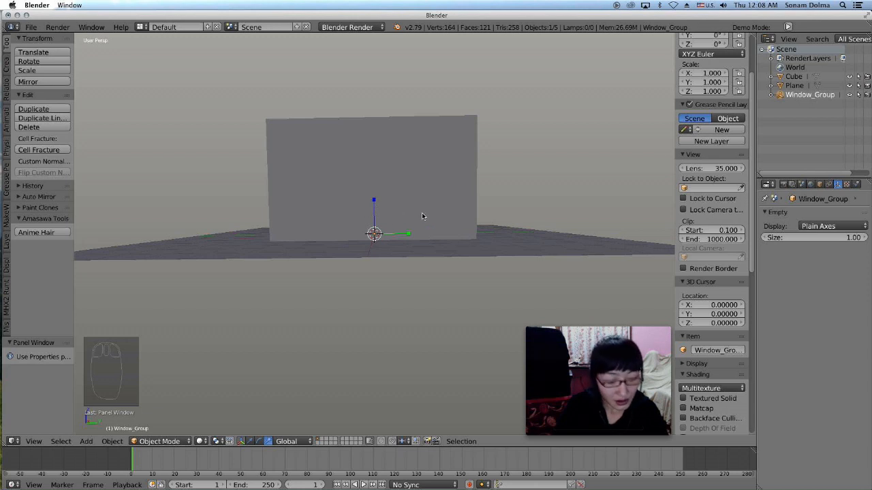
key("s")
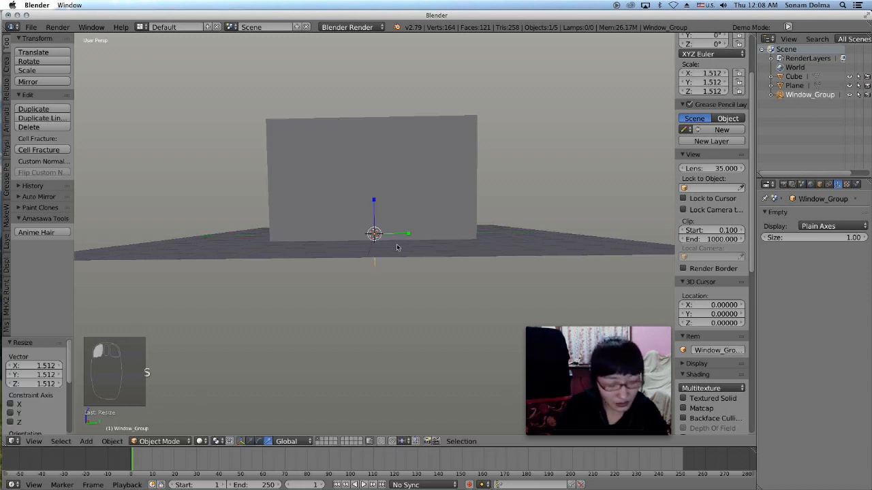
key("g")
left_click(477, 212)
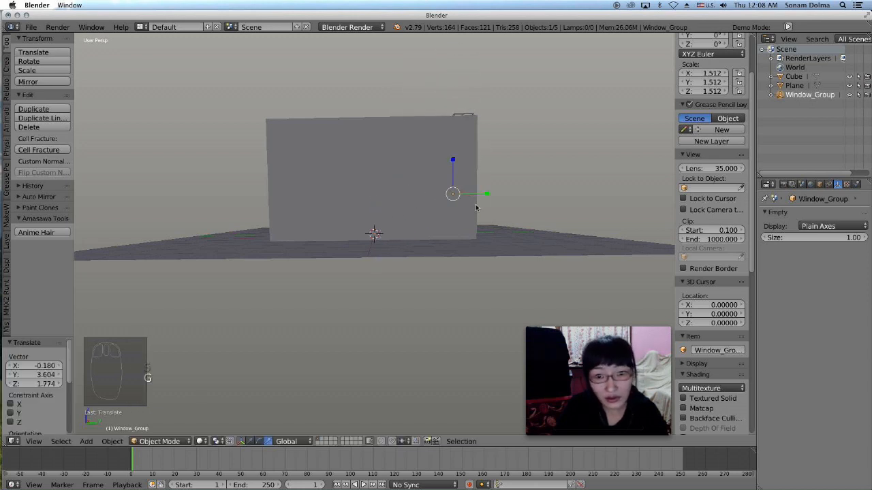
Step: Move the window group in top view by about X -1.80, Y -10.70, out in front of the cube
left_click(34, 444)
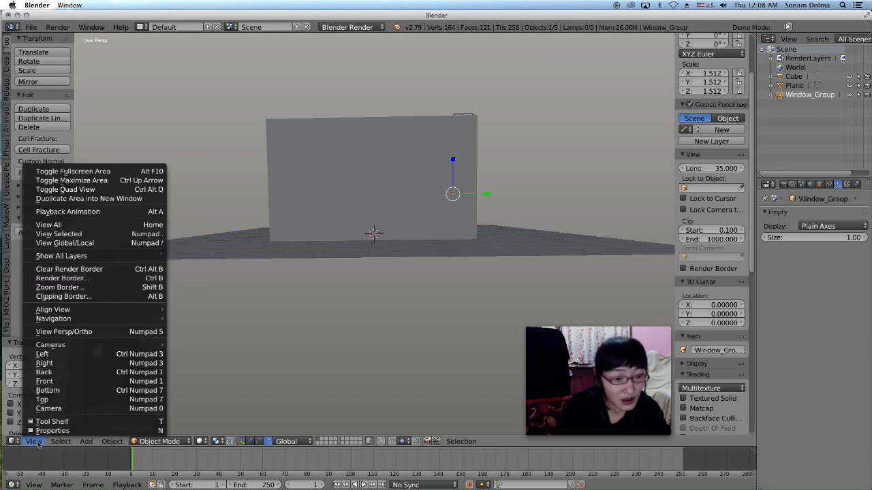
left_click(47, 380)
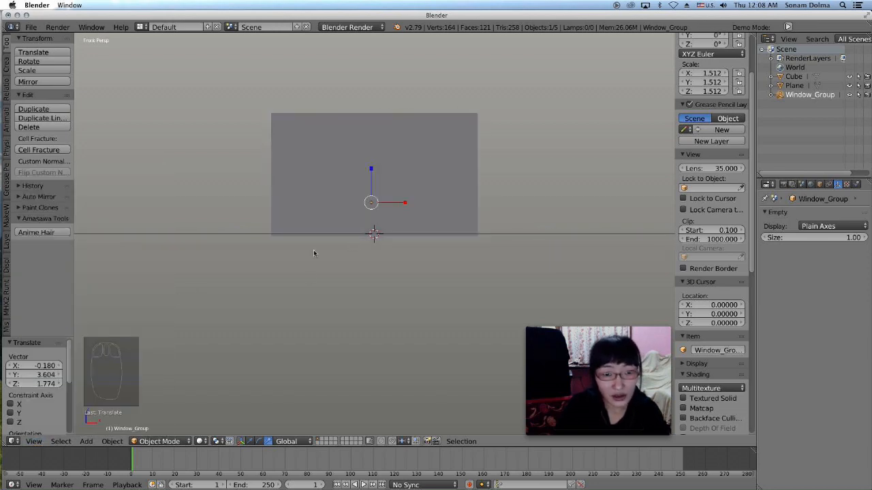
left_click(34, 441)
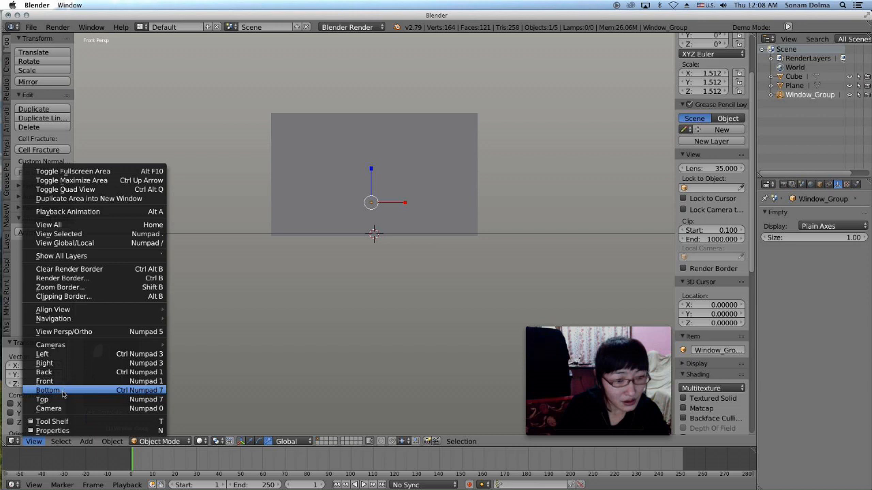
left_click(60, 400)
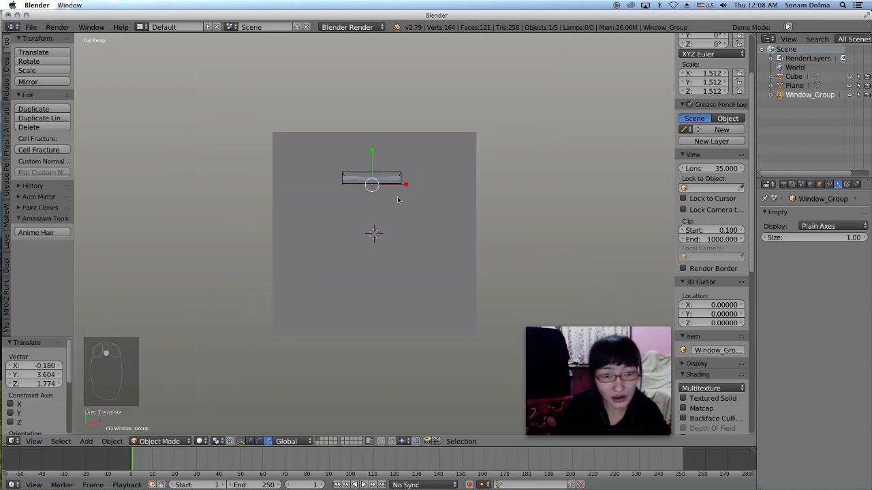
key("g")
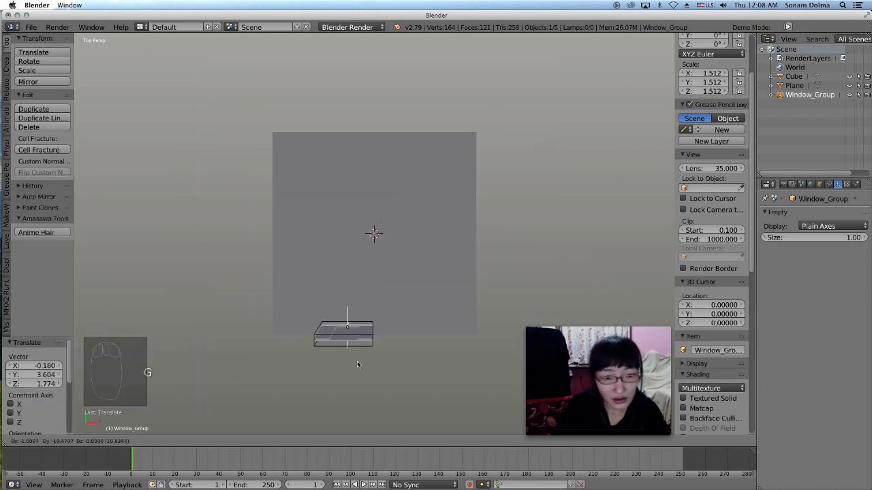
left_click(357, 365)
middle_click_drag(357, 364, 374, 212)
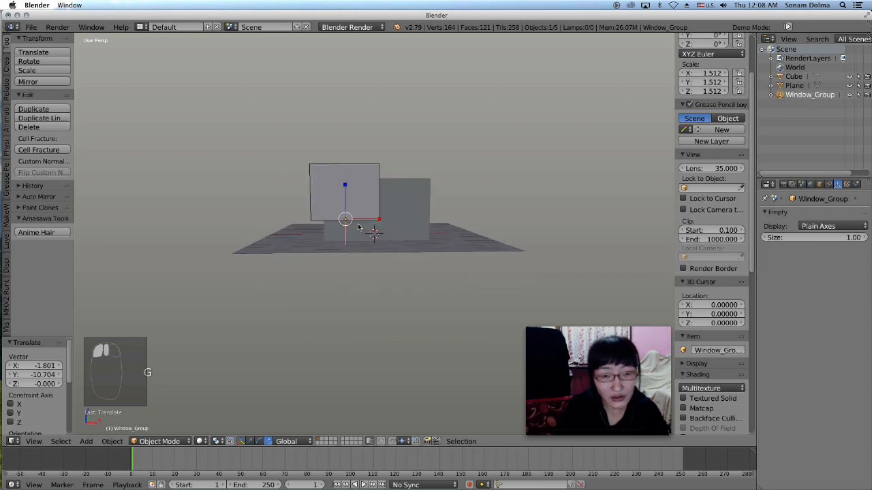
Step: Scale the window group down by a factor of about 0.27 and shift it about X 2.40, Y -0.22, Z -0.81
scroll(375, 203, "up", 4)
key("s")
left_click(300, 186)
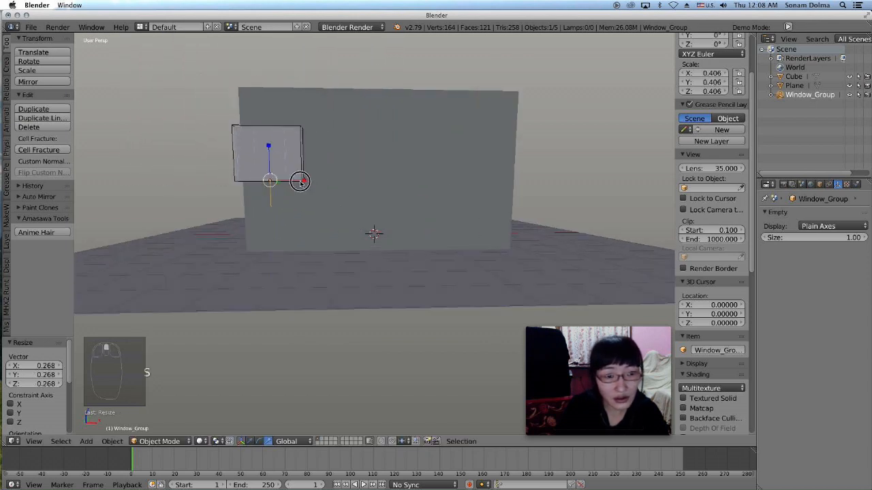
key("g")
left_click(457, 230)
Step: Move the window group back towards the cube's front wall, by about X 1.66, Y 3.72, Z 0.33
middle_click_drag(457, 230, 262, 216)
key("g")
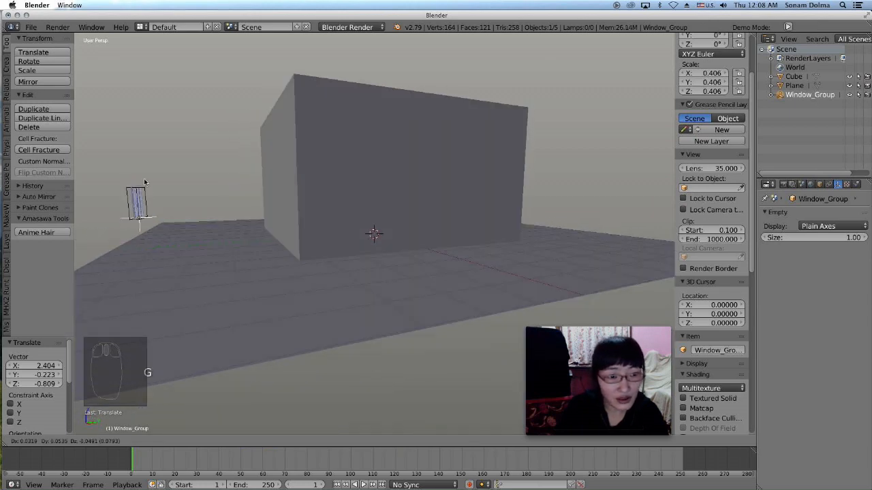
left_click(273, 159)
middle_click_drag(295, 236, 354, 233)
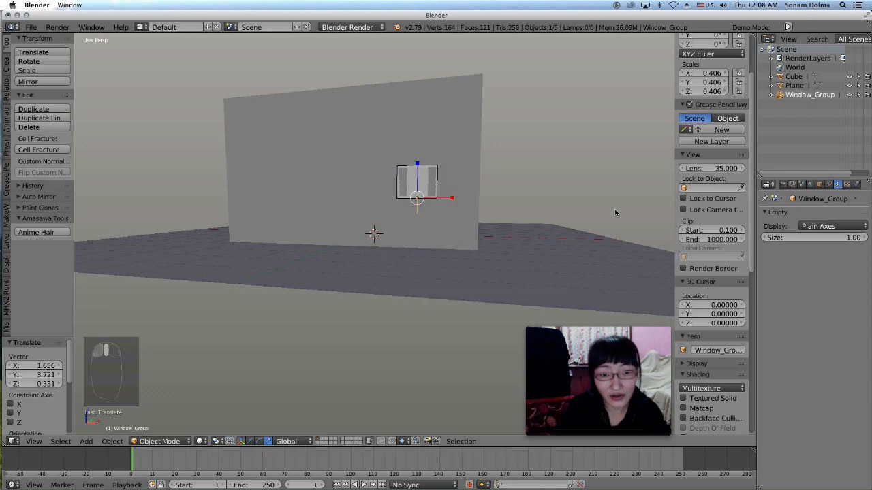
Step: Enlarge the window group to a scale of about 0.57 and nudge it against the cube's front wall
key("s")
left_click(523, 244)
middle_click_drag(523, 244, 397, 253)
key("g")
left_click(333, 219)
key("g")
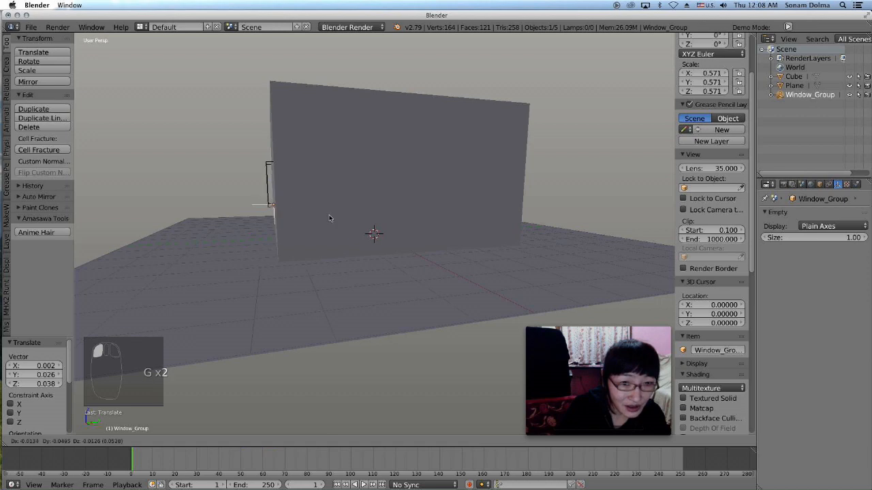
left_click(329, 230)
middle_click_drag(329, 230, 479, 239)
scroll(443, 239, "up", 3)
scroll(470, 240, "down", 5)
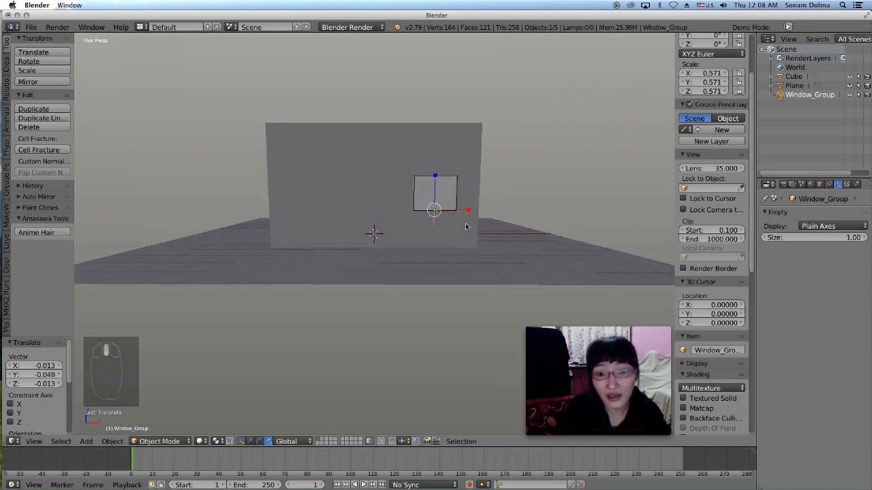
Step: Turn viewport ambient occlusion on, inspect the window's detail up close, and turn ambient occlusion off again
scroll(711, 290, "down", 5)
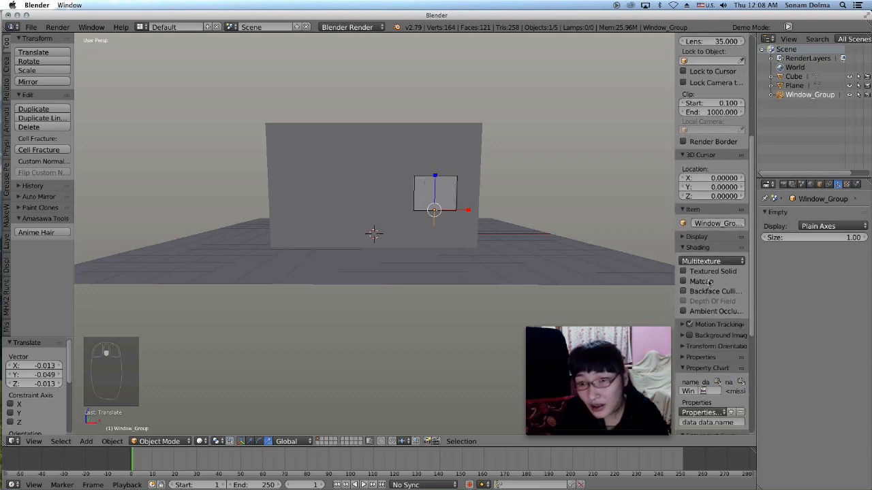
left_click(683, 312)
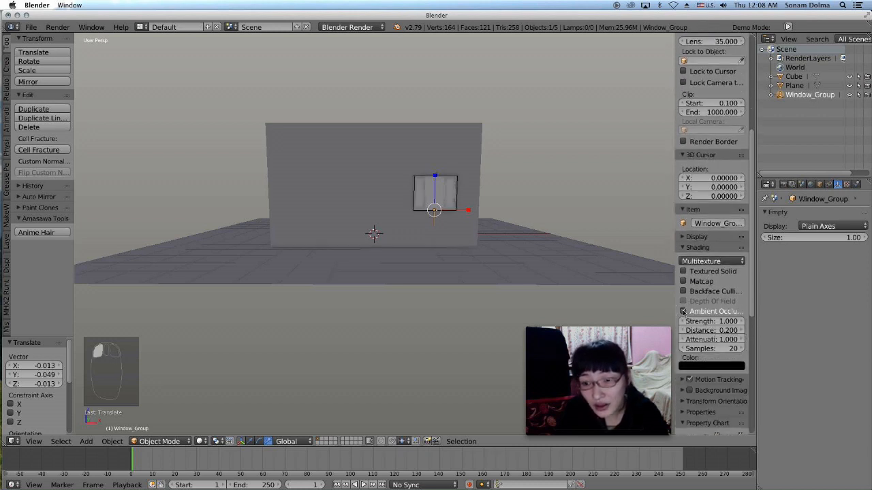
scroll(454, 197, "up", 3)
scroll(454, 197, "up", 2)
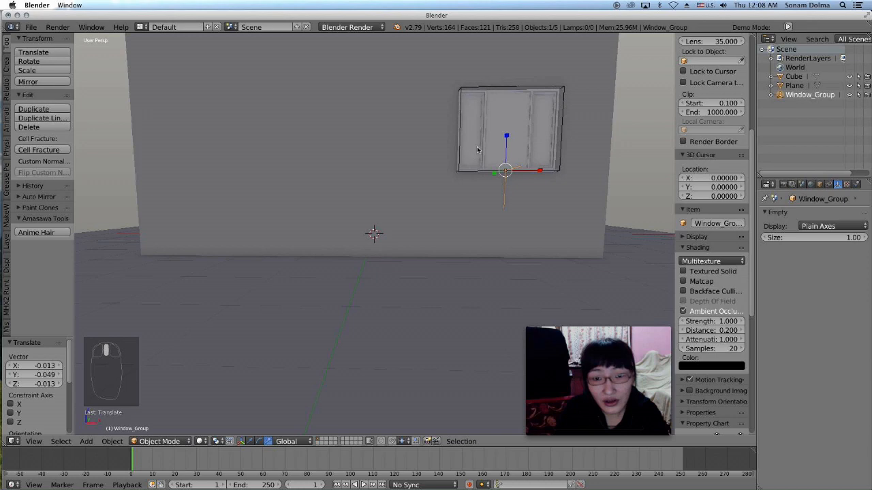
left_click(683, 311)
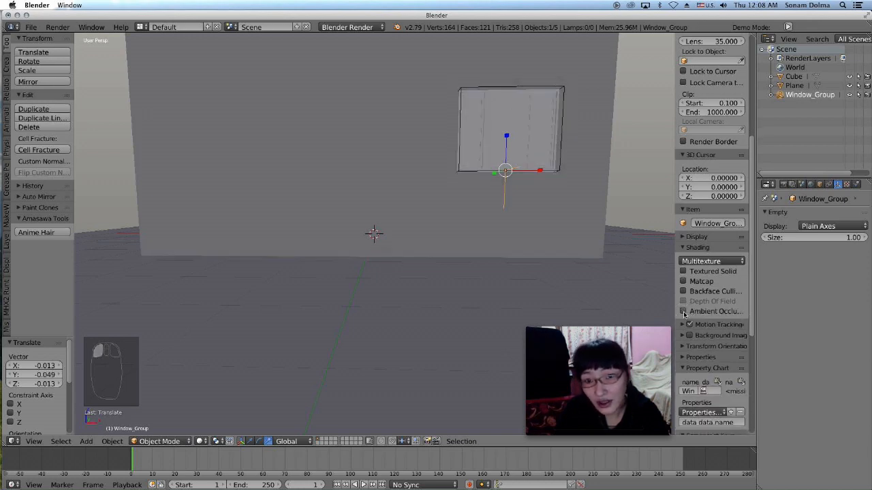
Step: Turn viewport ambient occlusion on and check how it shades the window on the front wall
left_click(683, 311)
middle_click_drag(467, 145, 472, 144)
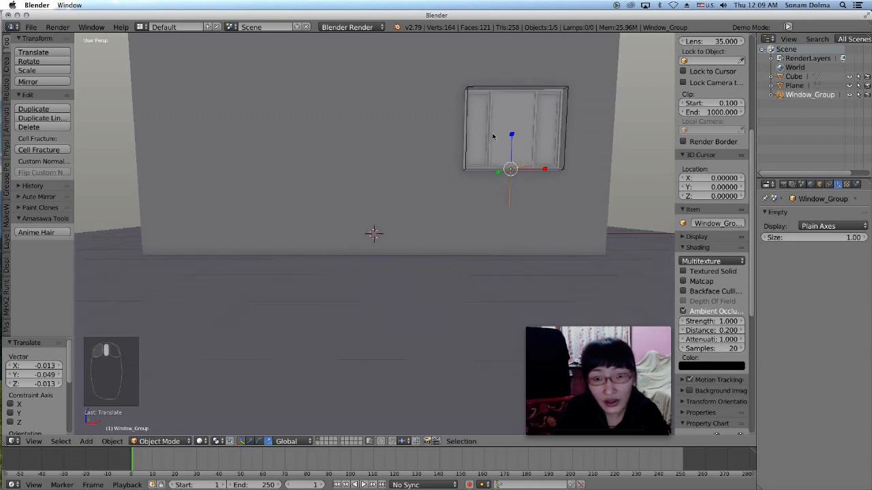
left_click(543, 135)
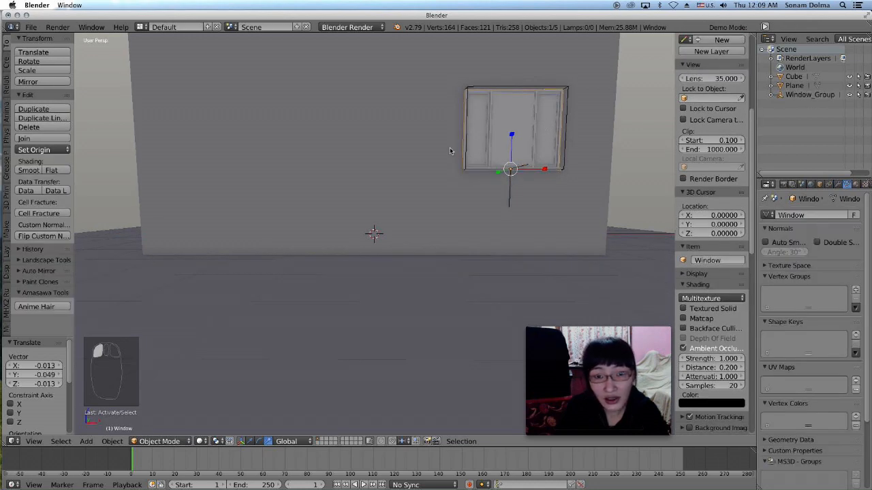
middle_click_drag(449, 150, 453, 149)
scroll(490, 132, "down", 3)
mouse_move(485, 179)
middle_mouse_down()
mouse_move(482, 163)
mouse_move(476, 178)
middle_mouse_up()
Step: Enlarge the window group slightly and shift it on the front wall by about X 0.23, Y 0.03, Z 0.29
left_click(447, 211)
key("s")
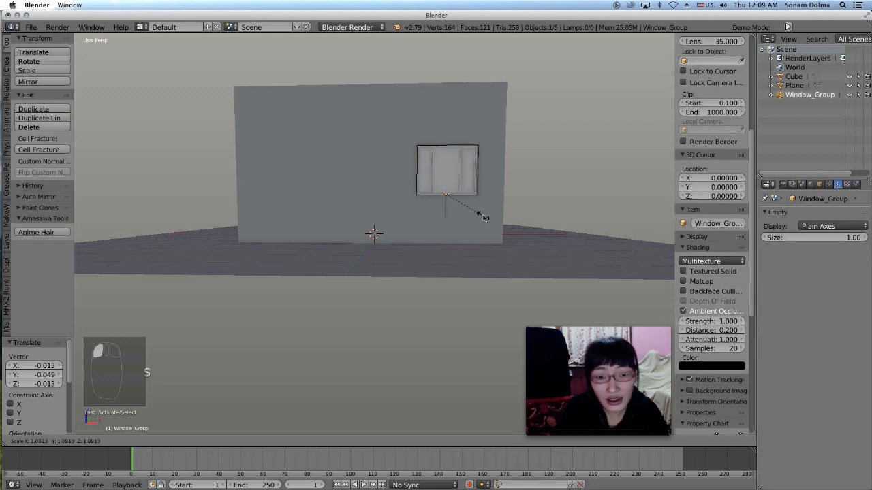
left_click(449, 188)
key("g")
left_click(440, 172)
middle_click_drag(443, 212, 445, 207)
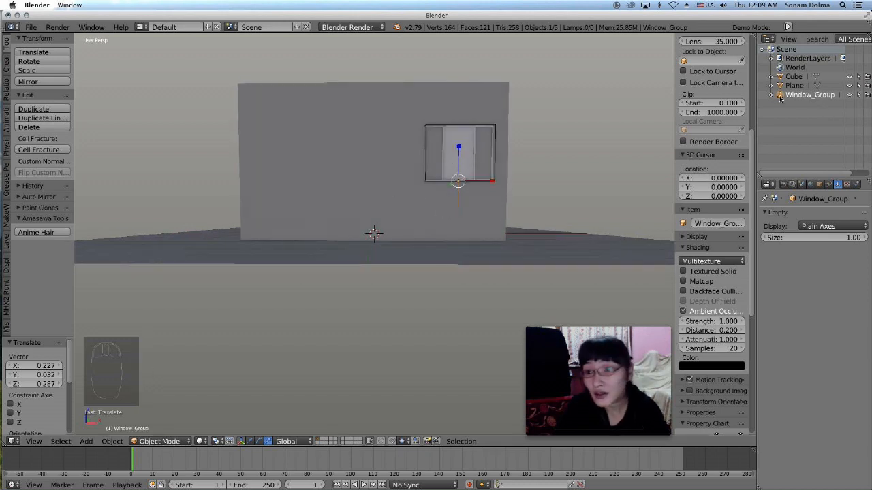
Step: Duplicate the window group with its window and CTRL_Hole, placing the copy about X -4.40, Y -0.06, Z 0.02 away on the front wall
left_click(772, 95)
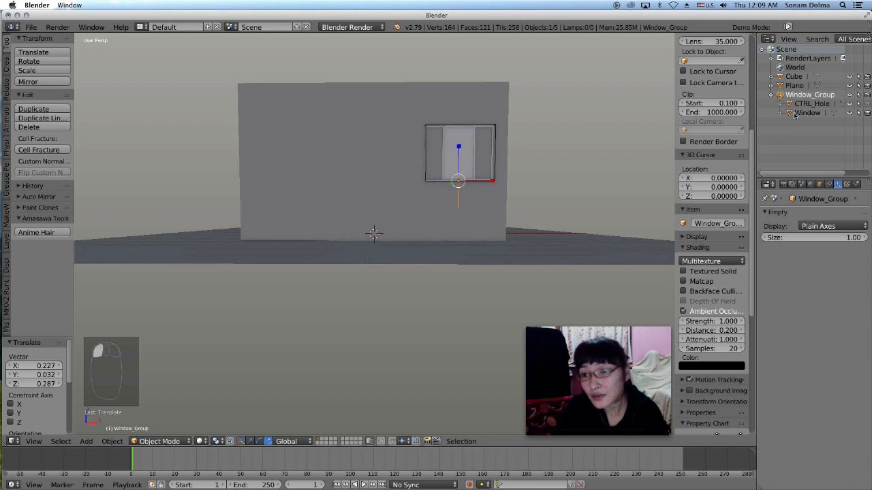
left_click(807, 113)
left_click(811, 104)
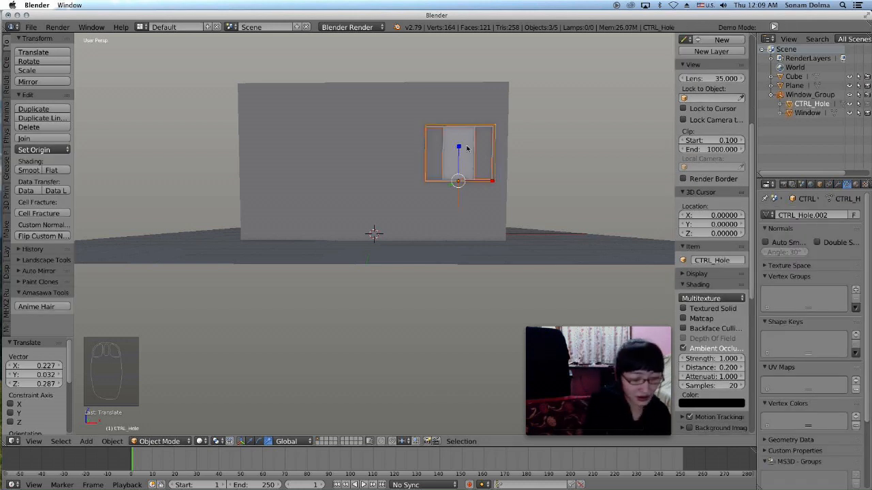
key("shift+d")
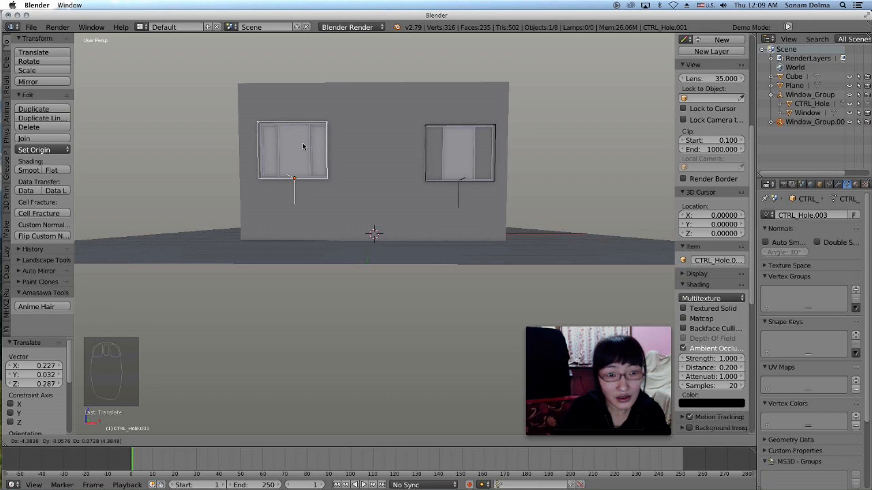
left_click(304, 149)
Step: Nudge the duplicated window against the front wall by about X -0.02, Y 0.03
middle_click_drag(311, 152, 402, 164)
key("g")
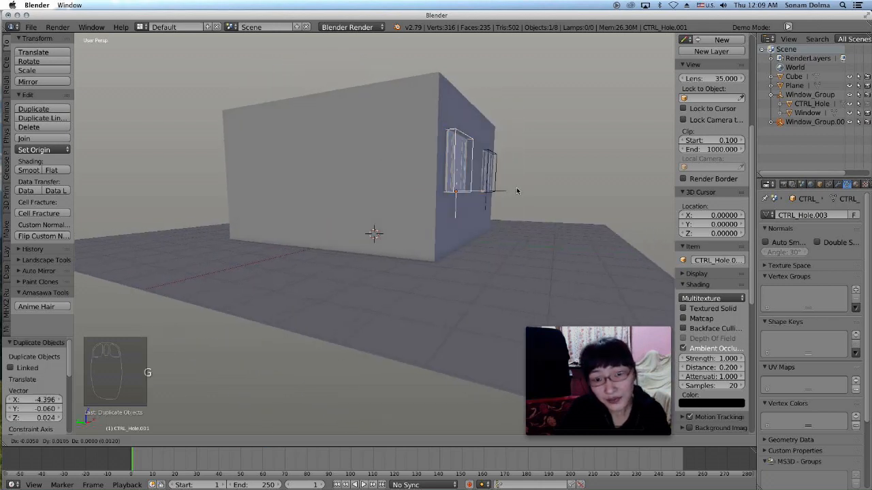
left_click(516, 190)
middle_click_drag(516, 190, 412, 182)
left_click(399, 219)
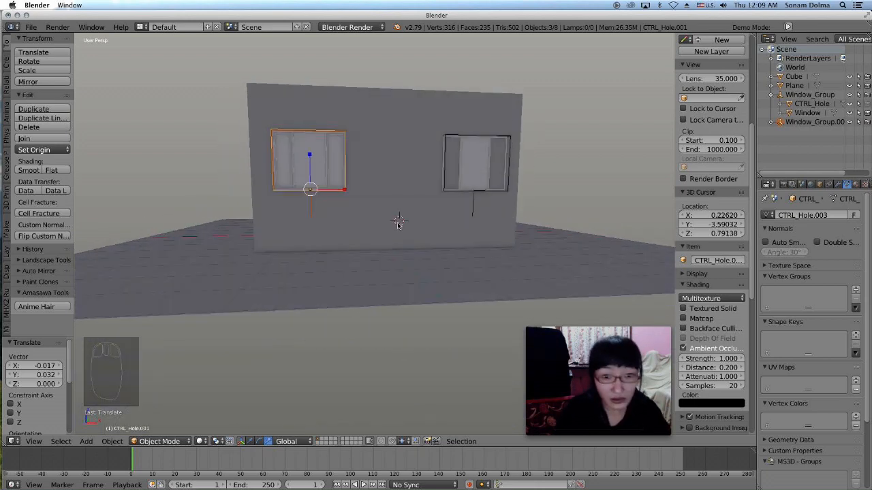
key("shift+a")
mouse_move(399, 224)
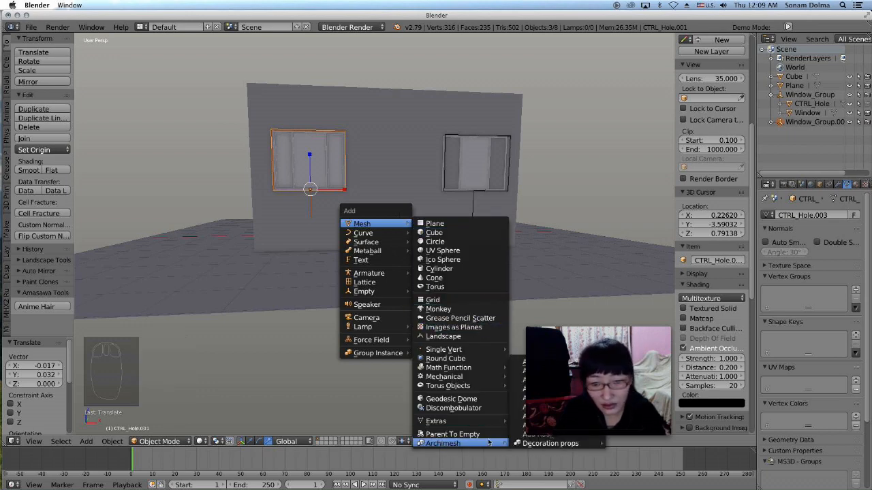
Step: Add an Archimesh door at a 3D cursor placed beside the cube, at about X -5.92, Y -2.53, Z 3.05
left_click(169, 138)
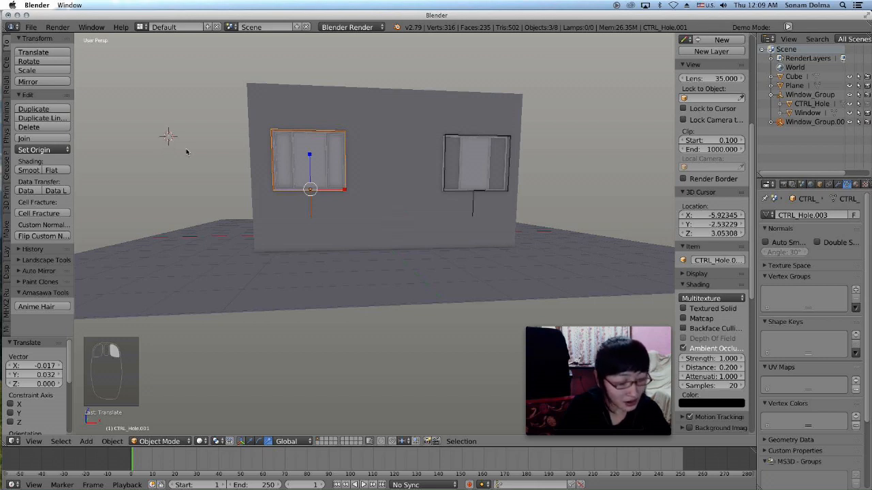
key("shift+a")
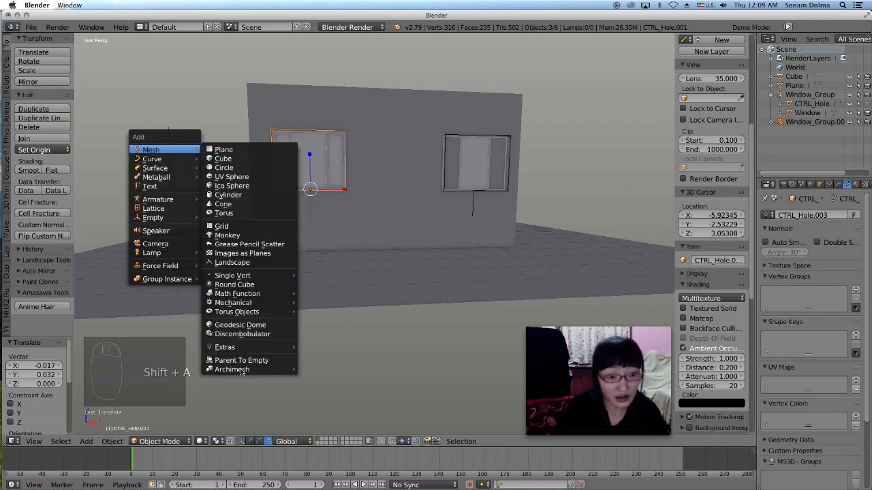
mouse_move(244, 371)
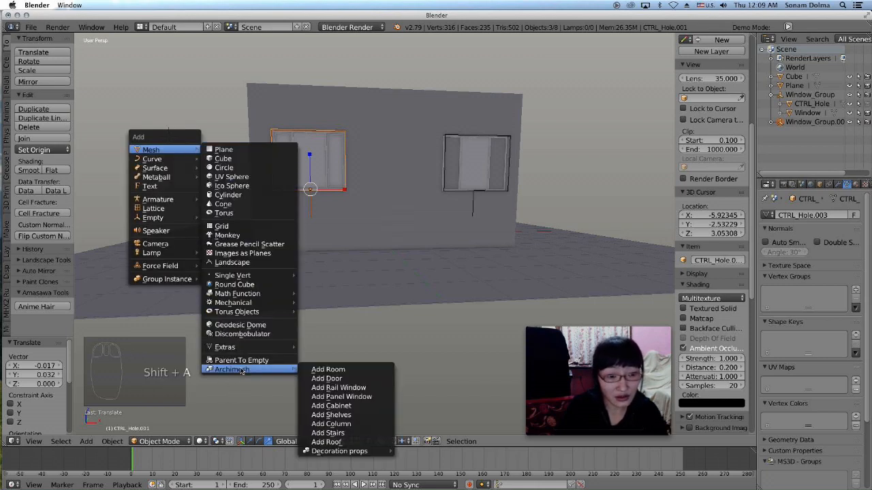
left_click(351, 380)
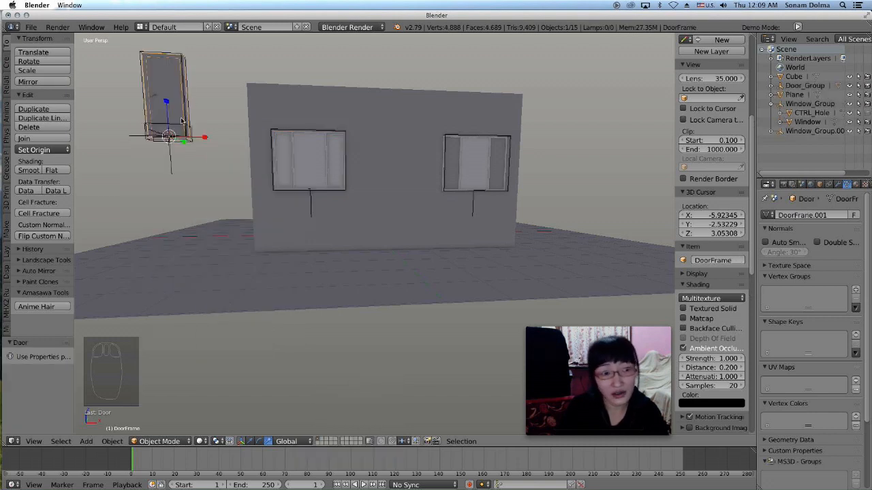
Step: Move the whole door group between the two windows, by about X 6.05, Y -1.12, Z -2.86
scroll(218, 146, "down", 4)
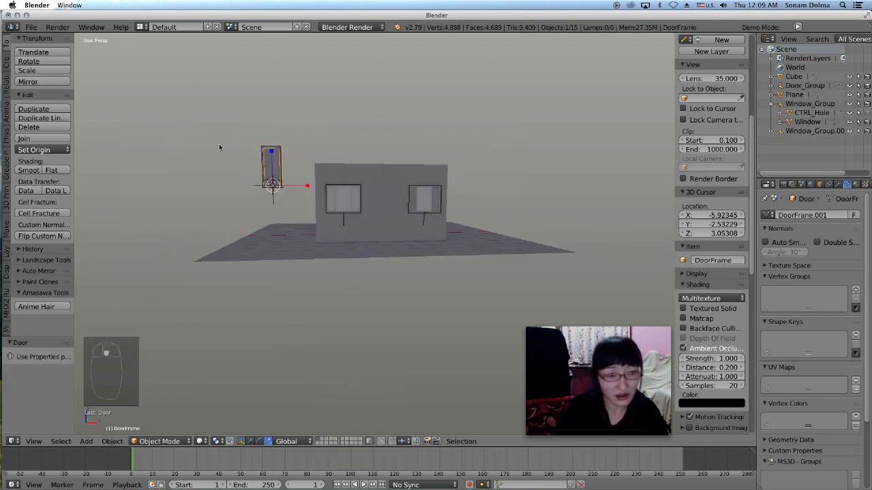
left_click(792, 85)
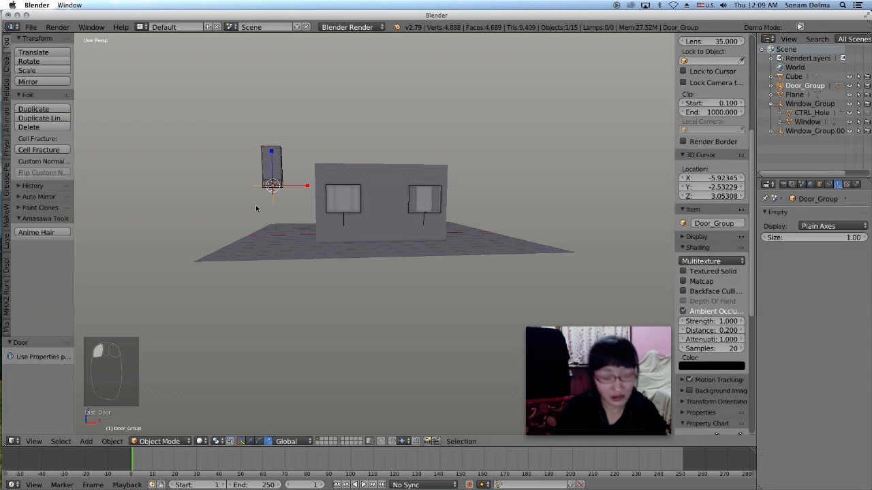
key("g")
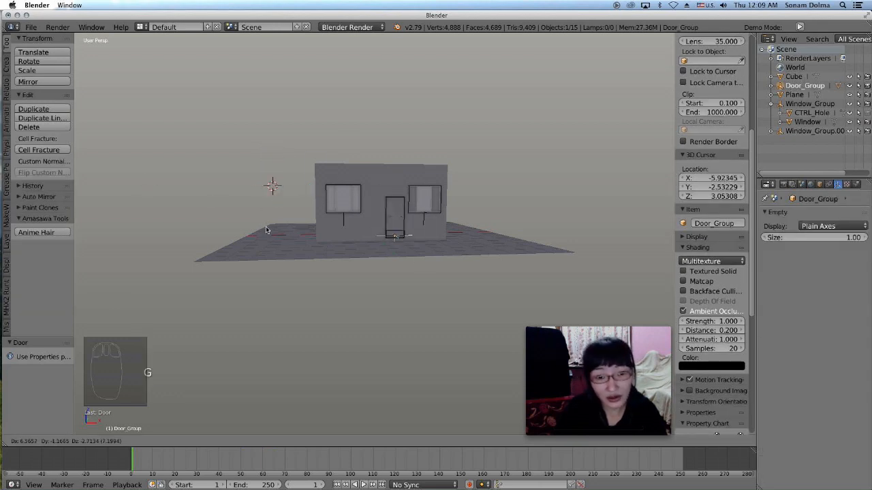
left_click(257, 232)
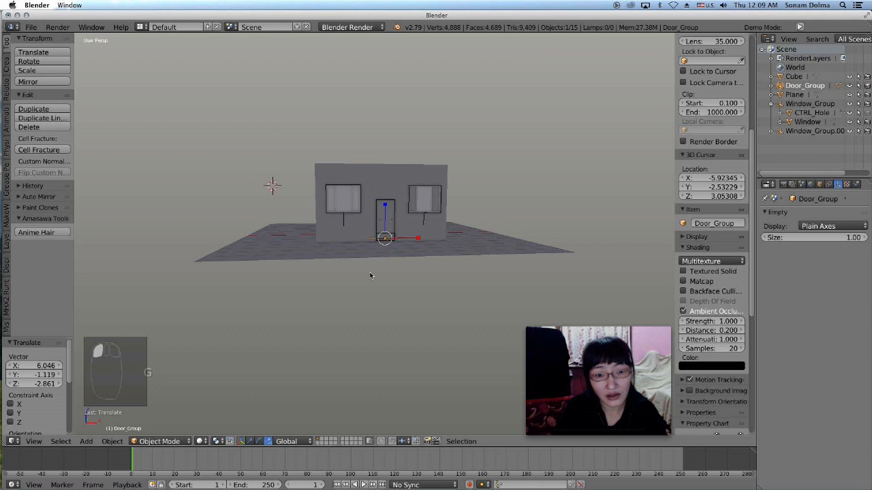
Step: Enlarge the door group by a factor of about 1.29 and nudge it by about X 0.01, Y -0.06, Z -0.02
key("s")
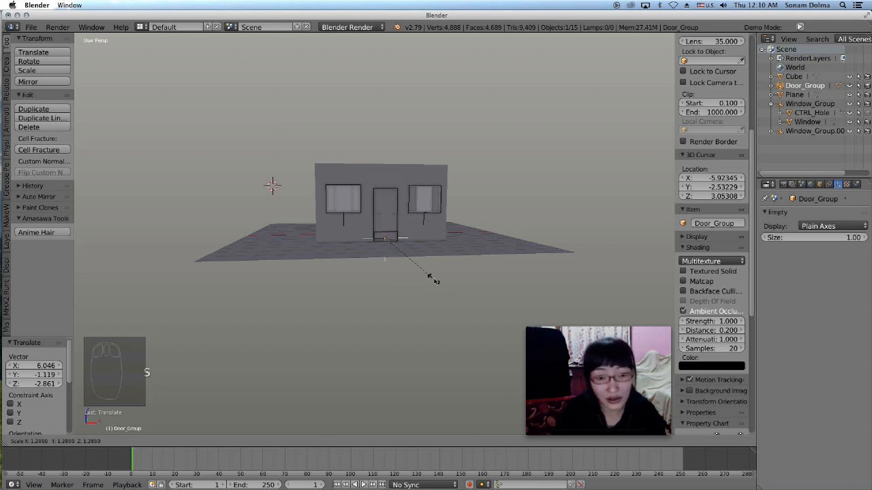
left_click(434, 273)
middle_click_drag(434, 273, 511, 276)
scroll(497, 262, "up", 5)
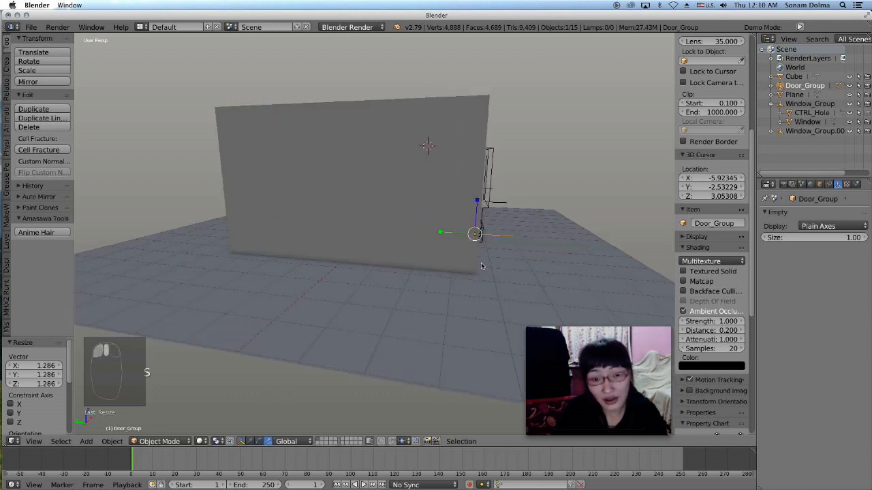
key("g")
left_click(485, 249)
middle_click_drag(484, 249, 450, 256)
Step: Scale the door group up by a further factor of about 1.04
scroll(450, 256, "up", 6)
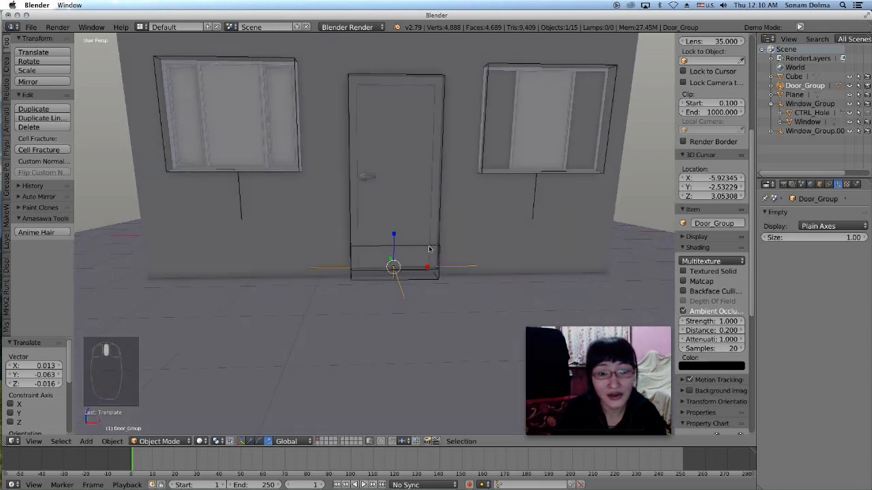
scroll(436, 221, "up", 2)
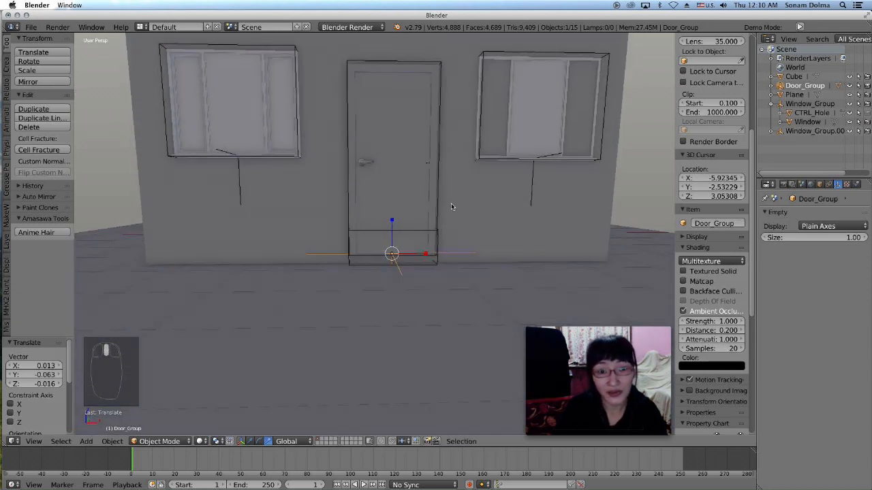
key("s")
left_click(470, 213)
scroll(451, 235, "down", 5)
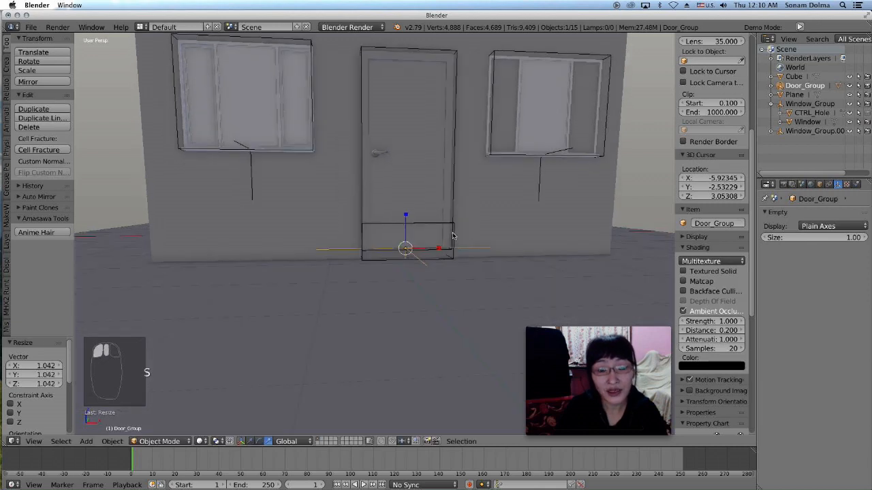
scroll(433, 230, "down", 1)
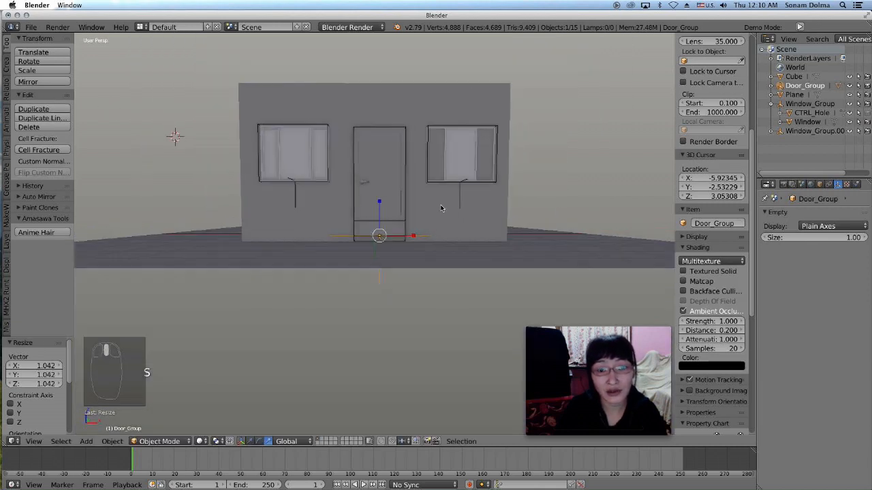
Step: Move the original window group about -0.04 along Y so its panels stand clear of the front wall
right_click(317, 153)
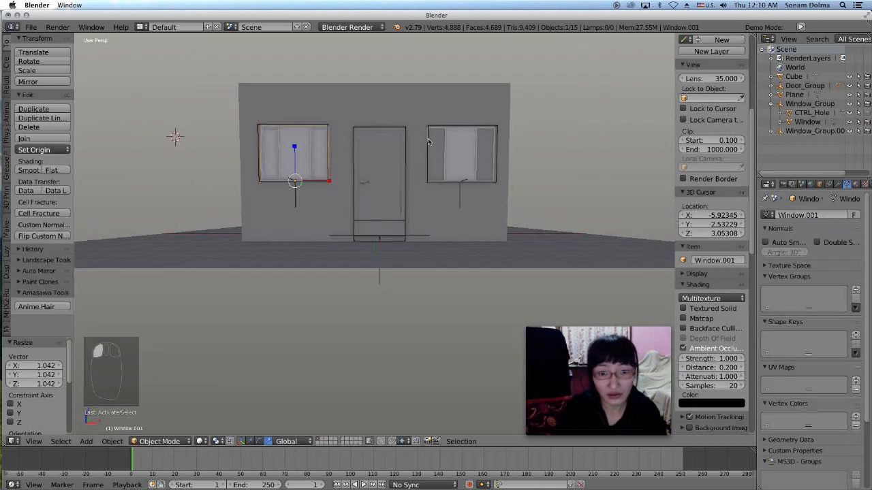
right_click(447, 147)
right_click(467, 203)
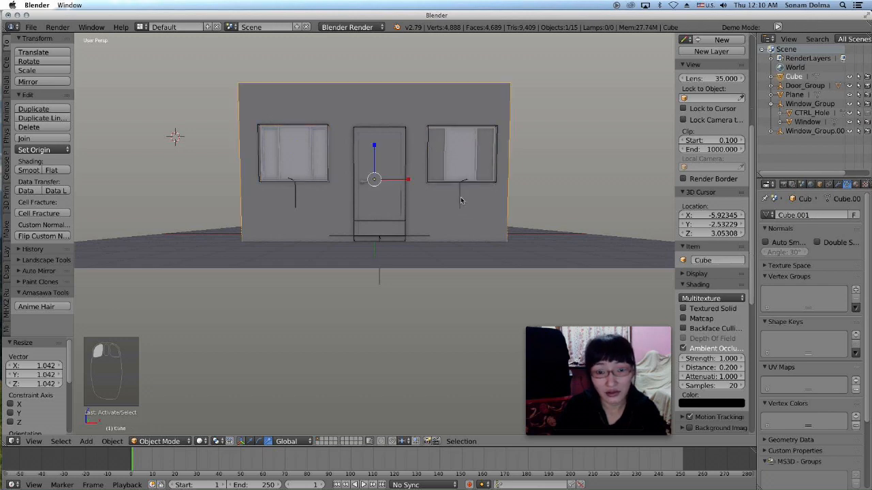
right_click(460, 184)
key("g")
key("y")
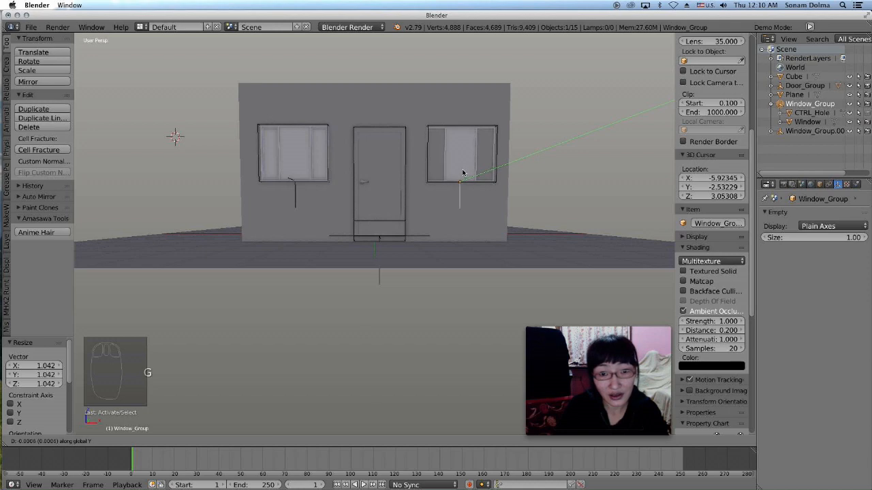
left_click(462, 170)
scroll(438, 231, "down", 2)
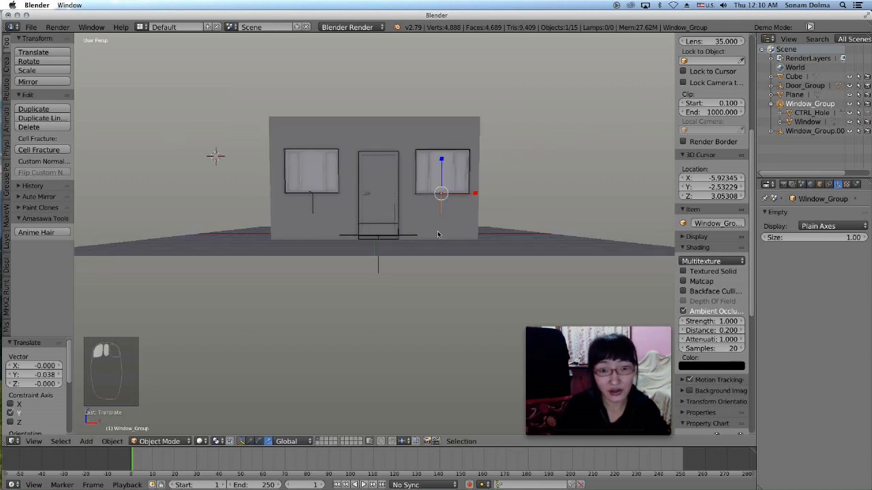
Step: Try to rotate the door leaf open about its hinge, viewing the house from above
scroll(438, 234, "up", 4)
left_click(378, 144)
scroll(390, 180, "down", 4)
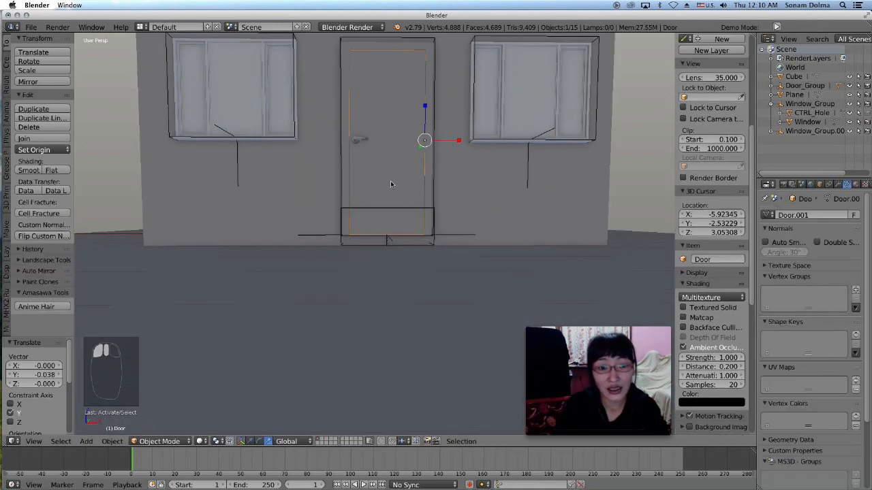
middle_click_drag(368, 198, 524, 208)
scroll(364, 249, "down", 3)
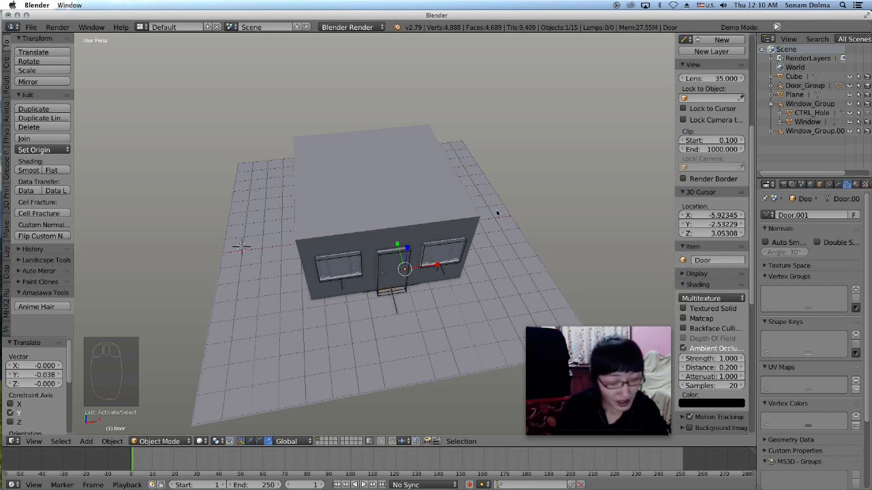
key("r")
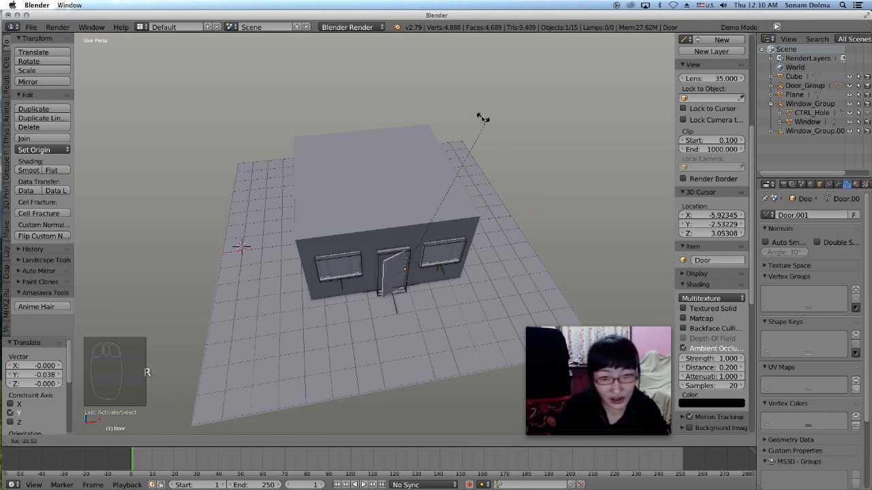
right_click(466, 250)
middle_click_drag(466, 250, 437, 257)
right_click(452, 181)
middle_click_drag(452, 181, 477, 172)
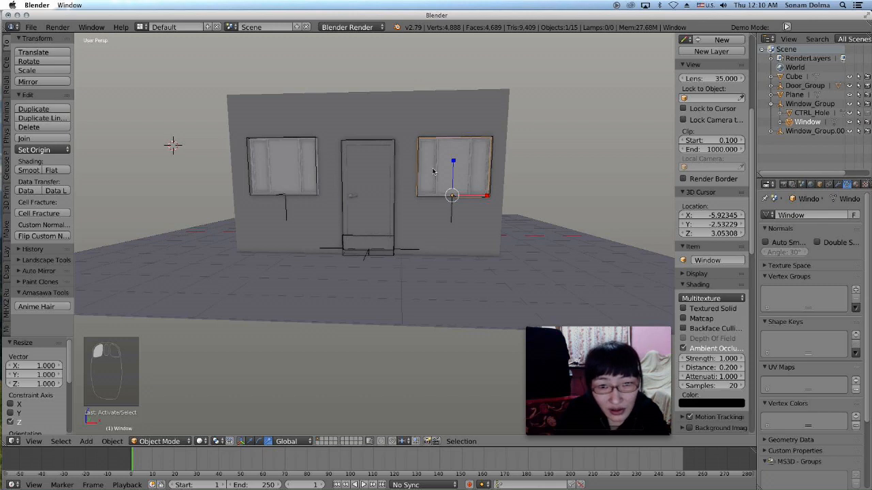
scroll(535, 75, "up", 5)
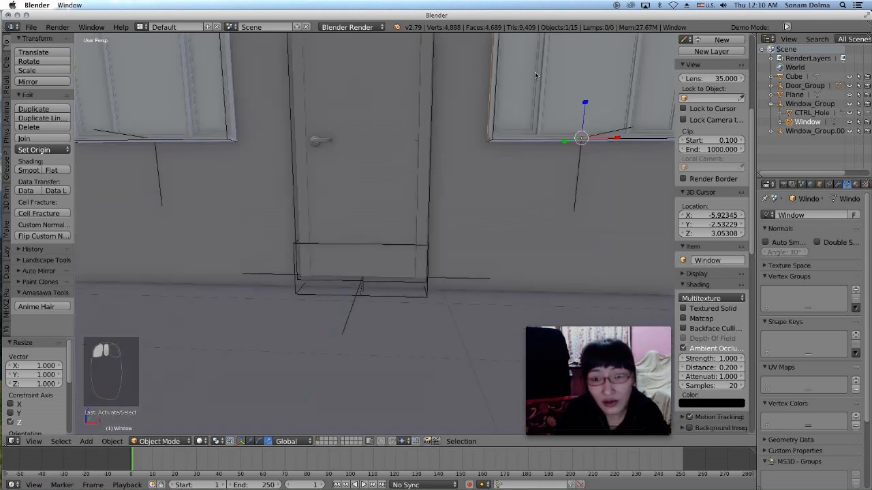
scroll(535, 71, "down", 6)
Step: Give the house cube a new material with a light blue diffuse colour
right_click(409, 174)
middle_click_drag(409, 175, 402, 179)
right_click(429, 141)
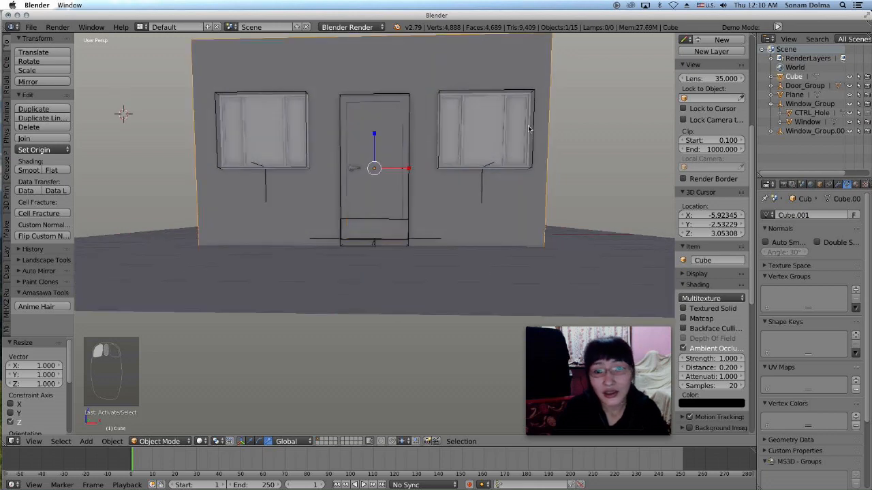
left_click(855, 184)
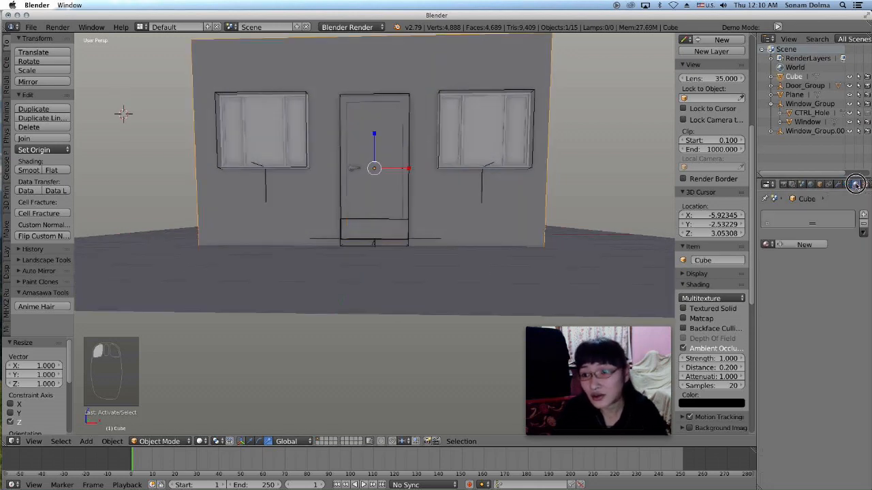
left_click(807, 244)
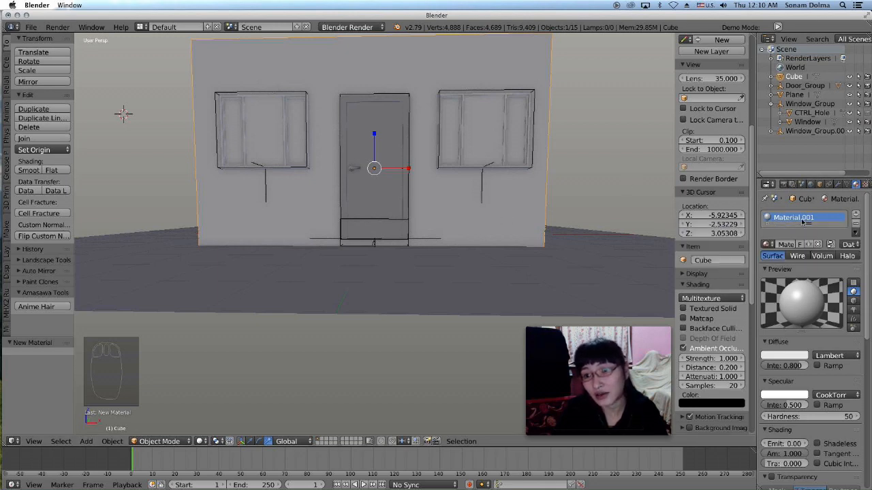
left_click(784, 356)
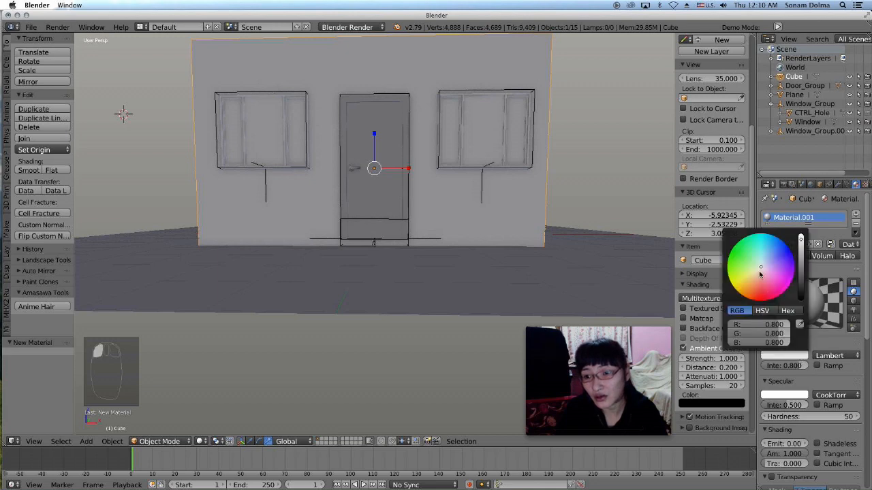
mouse_move(761, 266)
left_mouse_down()
mouse_move(754, 281)
mouse_move(761, 263)
left_mouse_up()
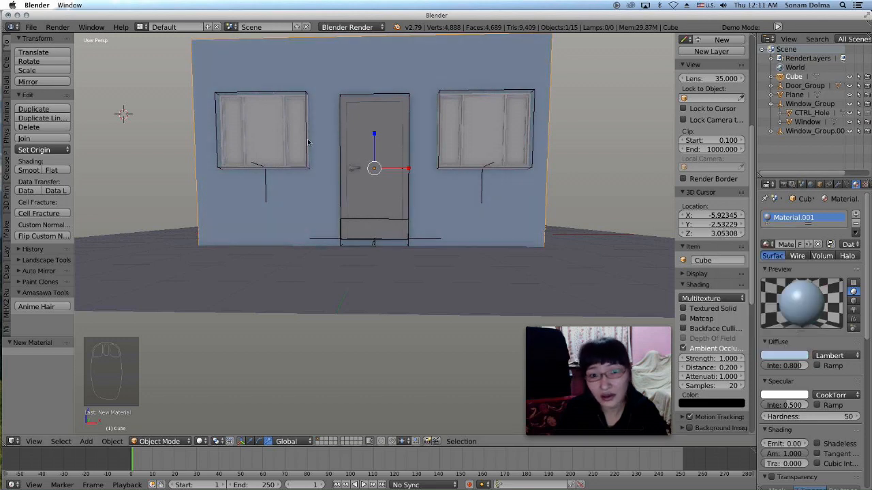
Step: Give the door leaf a new material with a dark, saturated brown diffuse colour
middle_click_drag(312, 142, 323, 135)
right_click(391, 137)
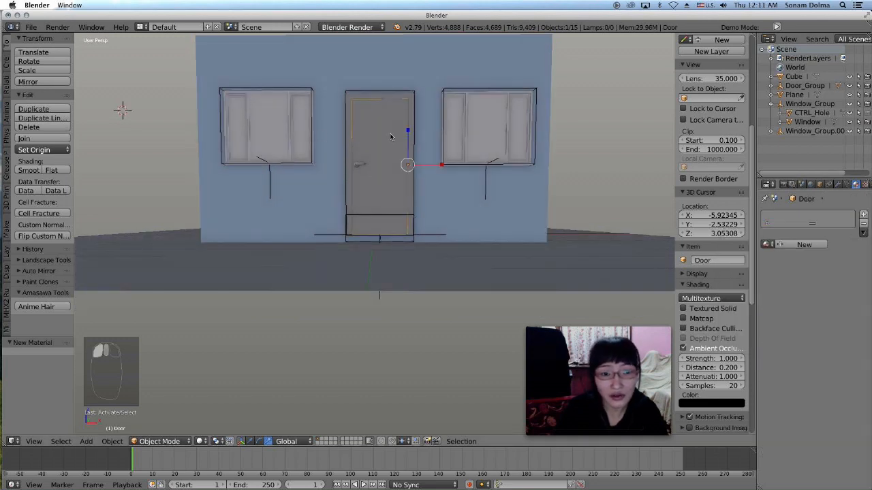
left_click(804, 245)
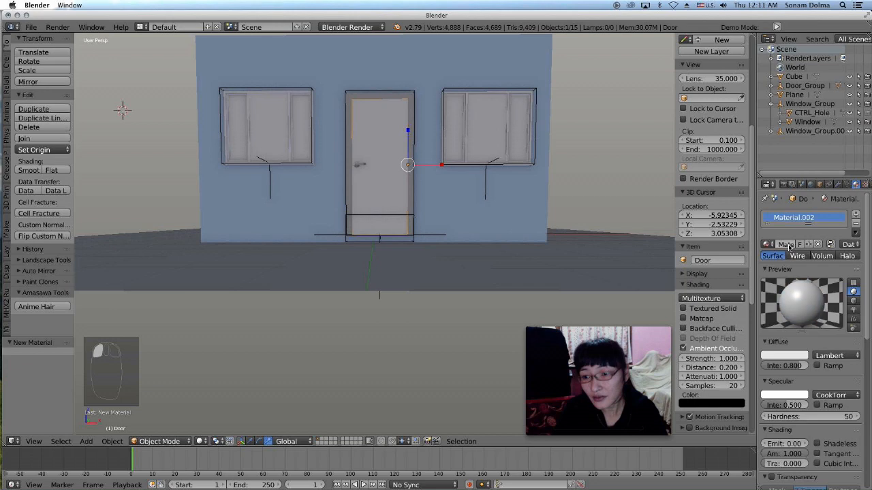
left_click(785, 356)
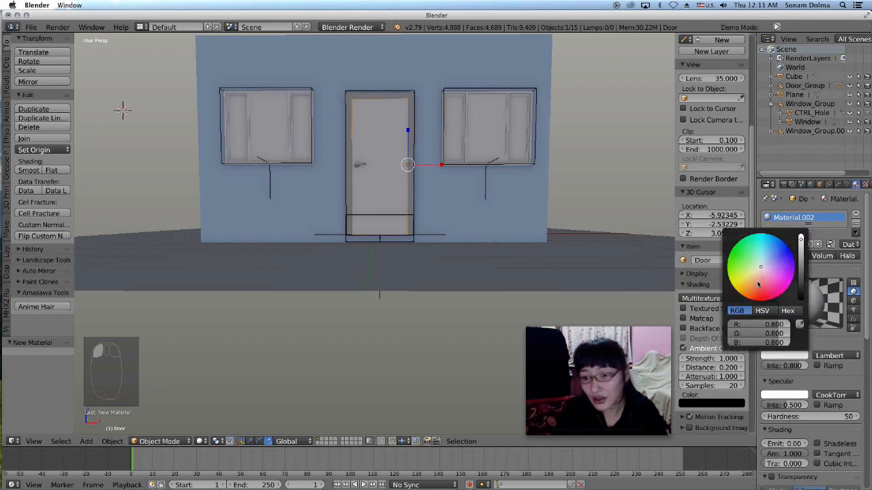
left_click(759, 285)
mouse_move(749, 286)
left_mouse_down()
mouse_move(743, 273)
mouse_move(760, 251)
mouse_move(745, 274)
mouse_move(758, 278)
left_mouse_up()
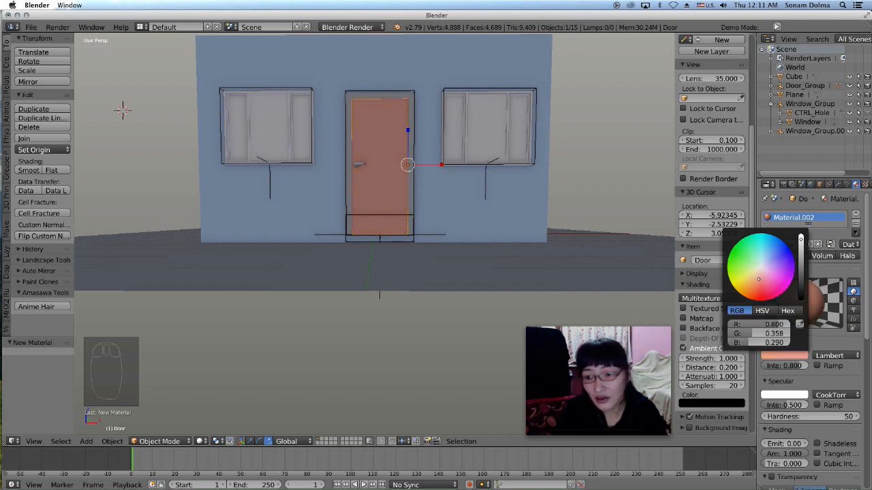
left_click(801, 273)
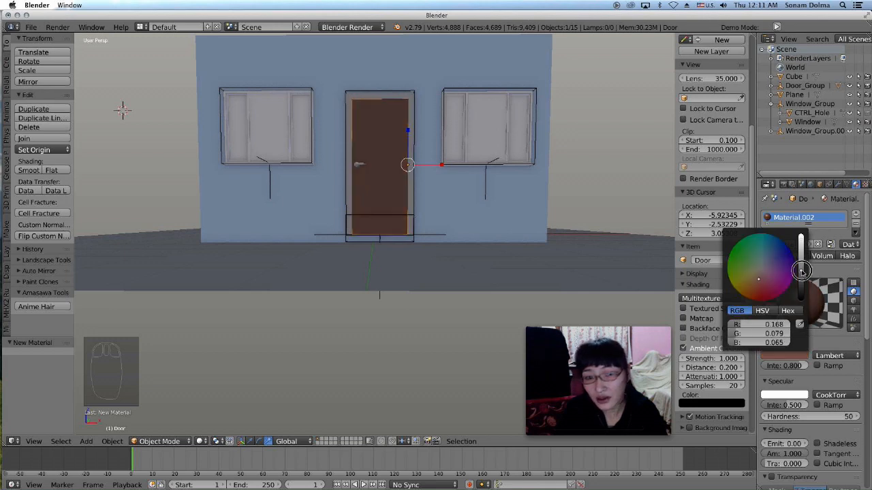
mouse_move(759, 282)
left_mouse_down()
mouse_move(763, 288)
mouse_move(777, 278)
mouse_move(759, 291)
left_mouse_up()
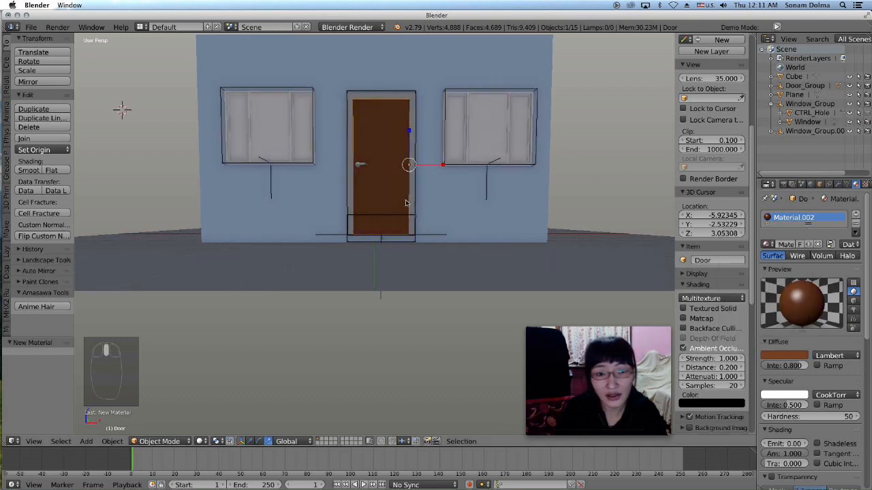
Step: Give the door frame a new material with a salmon-orange diffuse colour
left_click(398, 100)
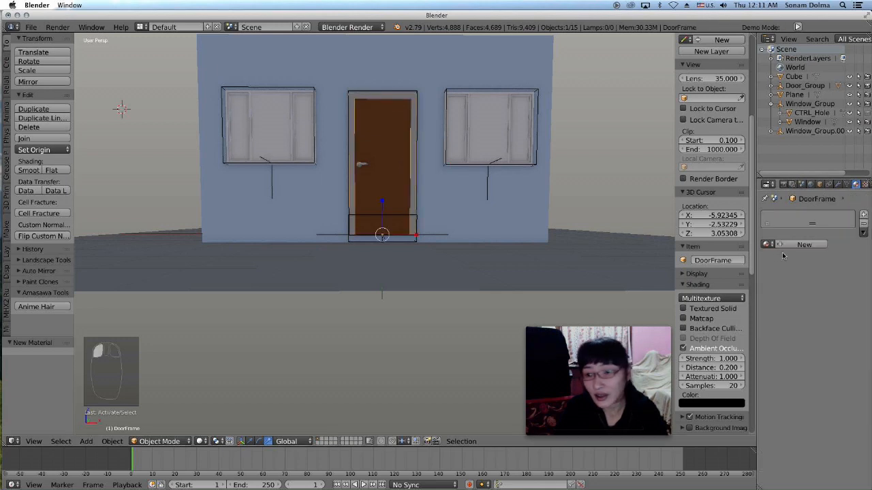
left_click(804, 244)
left_click(794, 357)
left_click_drag(777, 280, 757, 286)
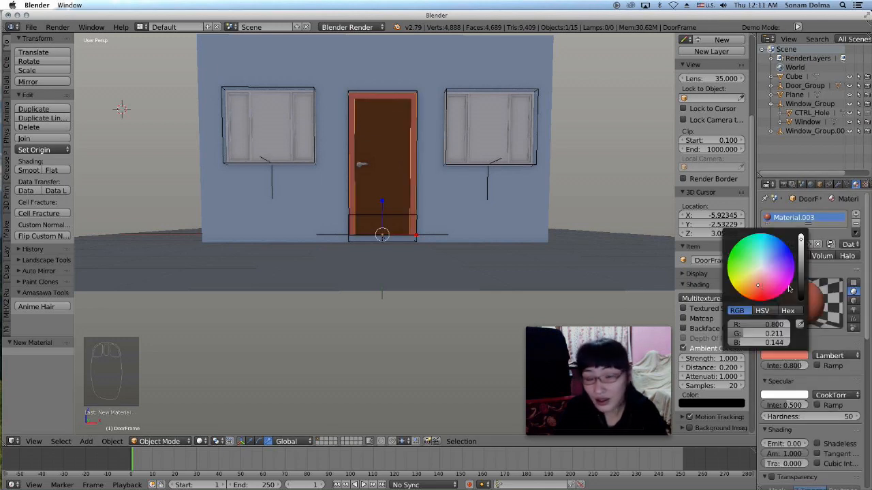
left_click_drag(759, 288, 767, 285)
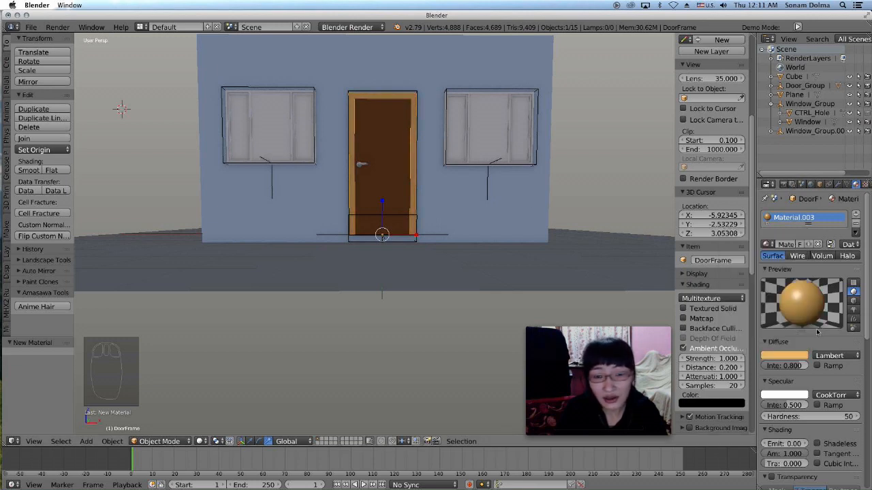
left_click(783, 355)
left_click(749, 283)
Step: Examine the window left of the door and its assigned materials, viewing the front wall from near and far
scroll(459, 196, "up", 2)
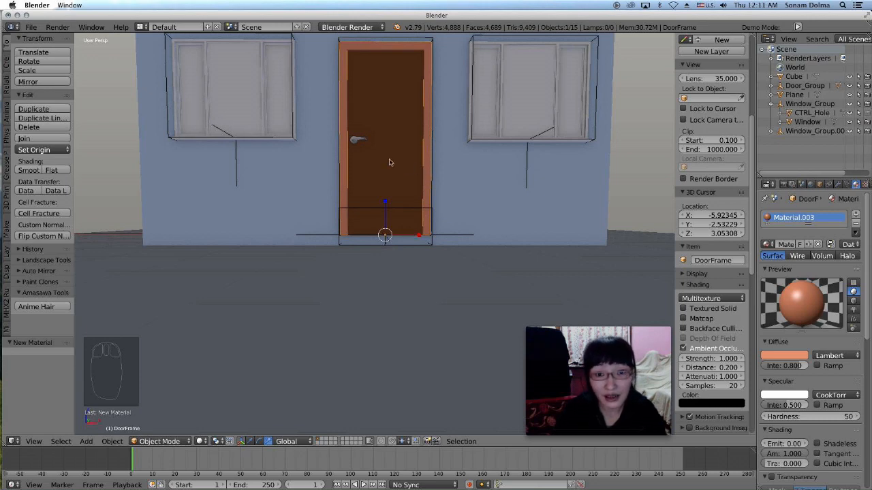
scroll(391, 164, "down", 3)
scroll(432, 160, "up", 4)
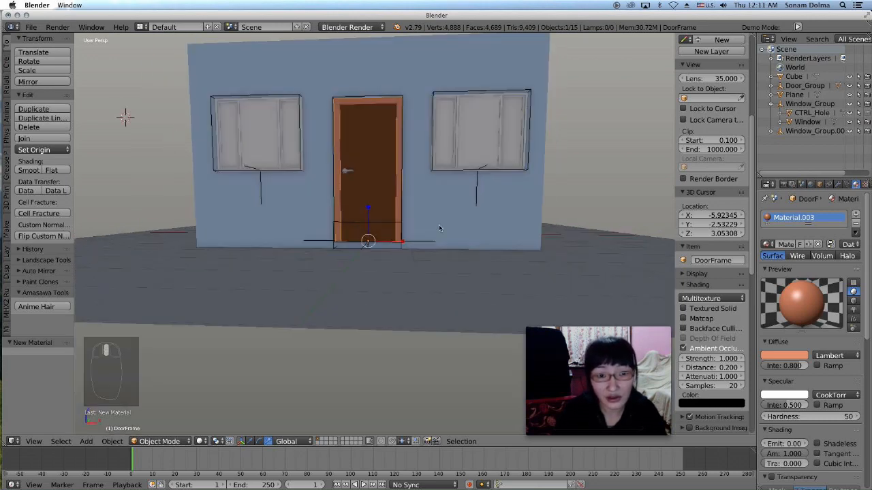
left_click(226, 99)
middle_click_drag(242, 122, 249, 121)
middle_click_drag(265, 90, 270, 86)
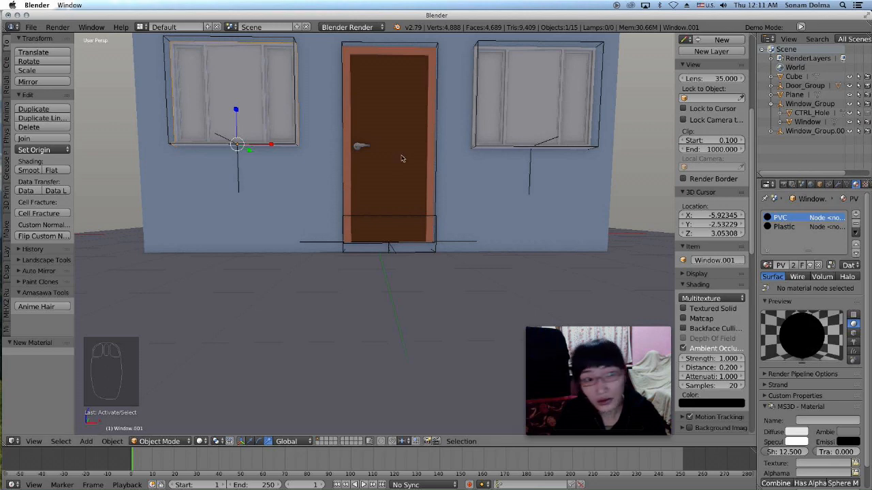
left_click(206, 443)
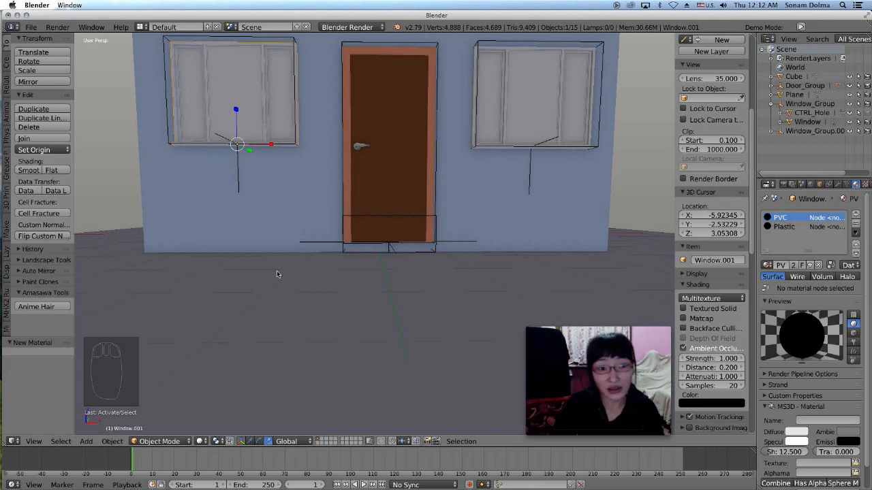
scroll(287, 194, "down", 3)
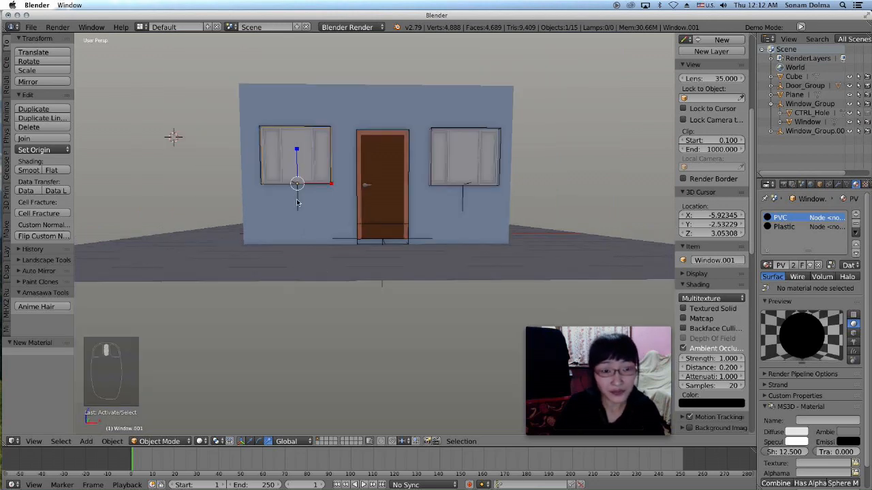
scroll(297, 202, "up", 5)
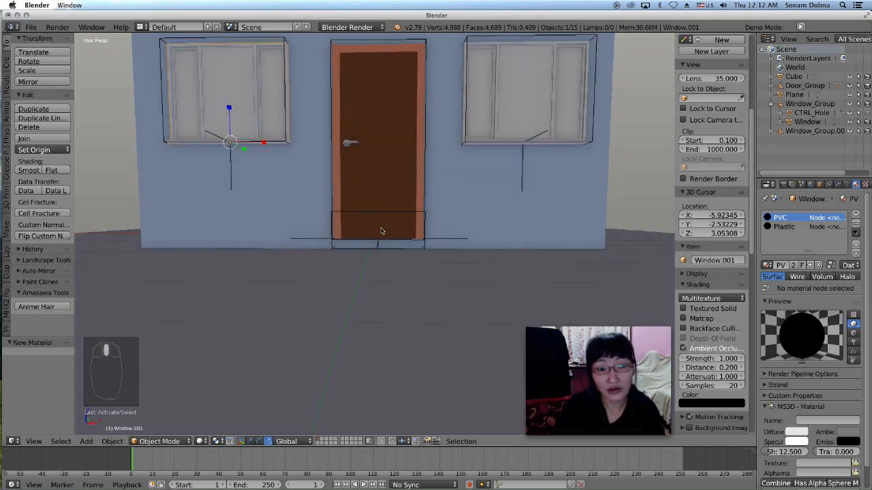
scroll(291, 242, "down", 4)
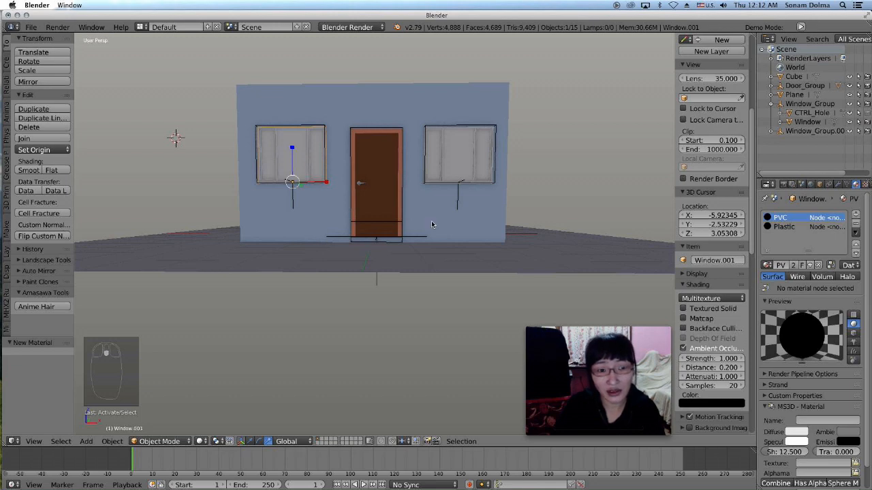
scroll(391, 223, "up", 3)
key("KP_5")
middle_click_drag(259, 149, 260, 163)
key("KP_5")
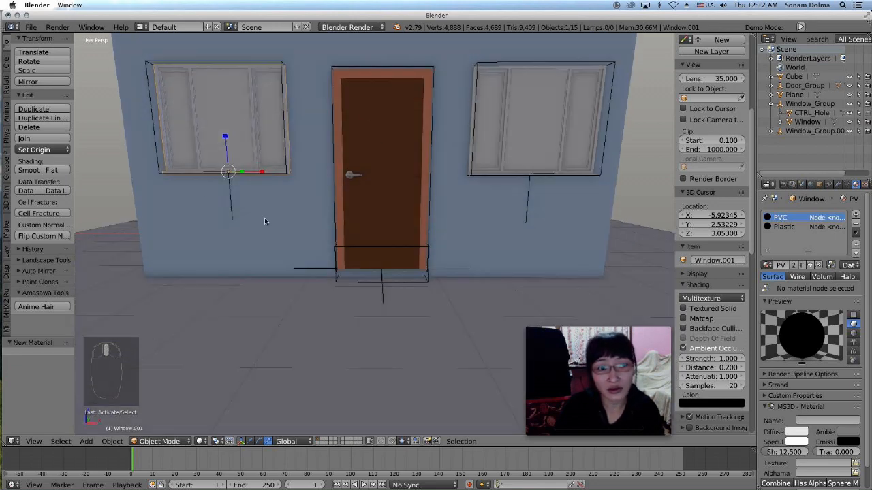
left_click(180, 441)
left_click(170, 422)
middle_click_drag(290, 205, 296, 148)
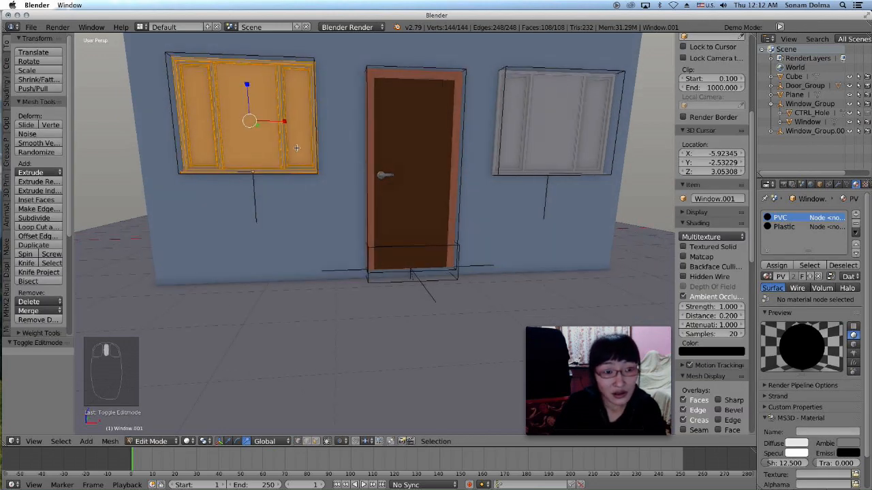
left_click(151, 441)
left_click(152, 432)
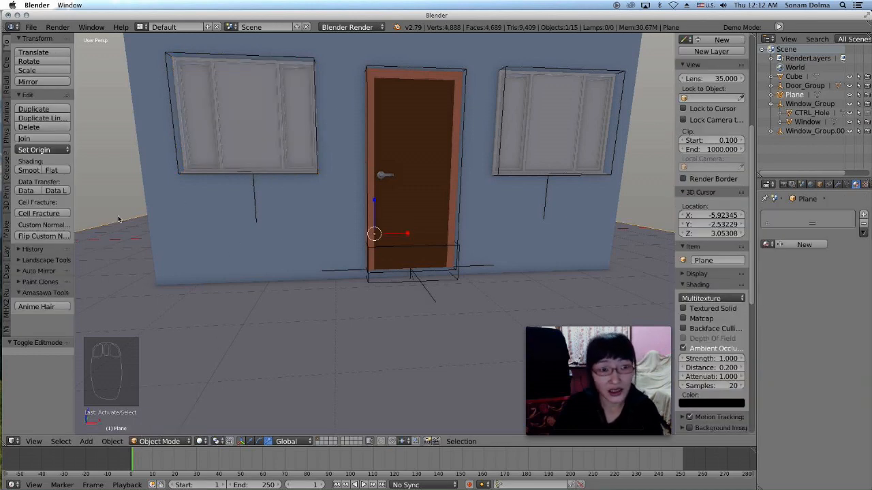
Step: Switch the viewport shading to Material and light the scene by enabling Environment Lighting for the world
left_click(201, 441)
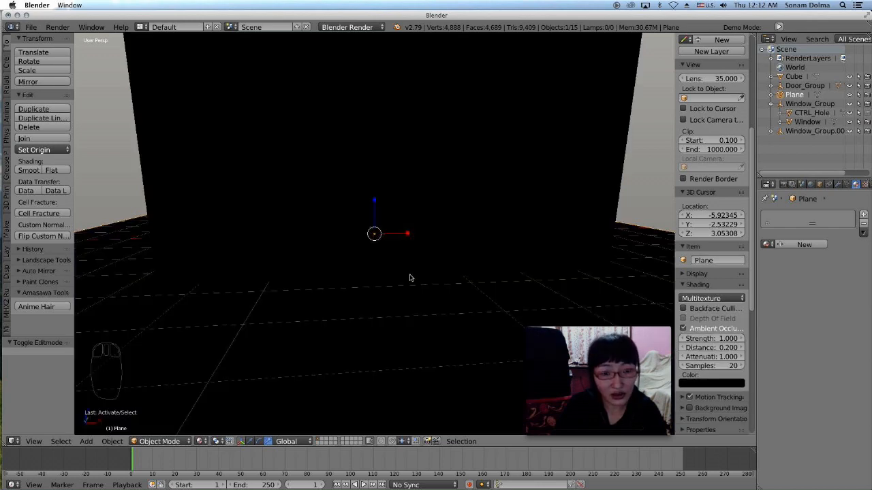
middle_click_drag(411, 278, 424, 122)
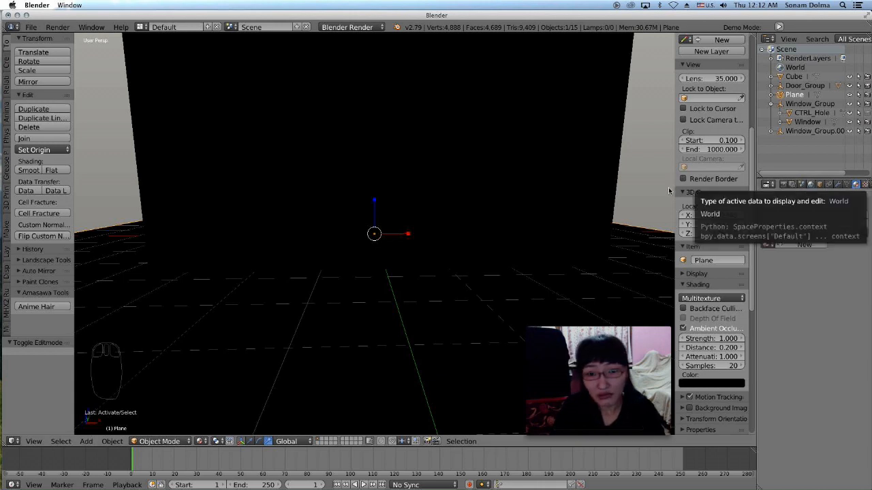
middle_click_drag(530, 218, 526, 216)
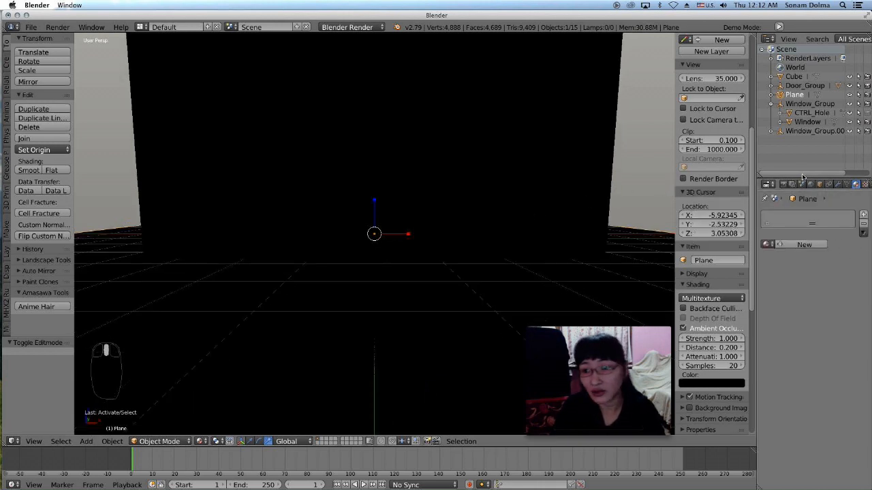
left_click(811, 185)
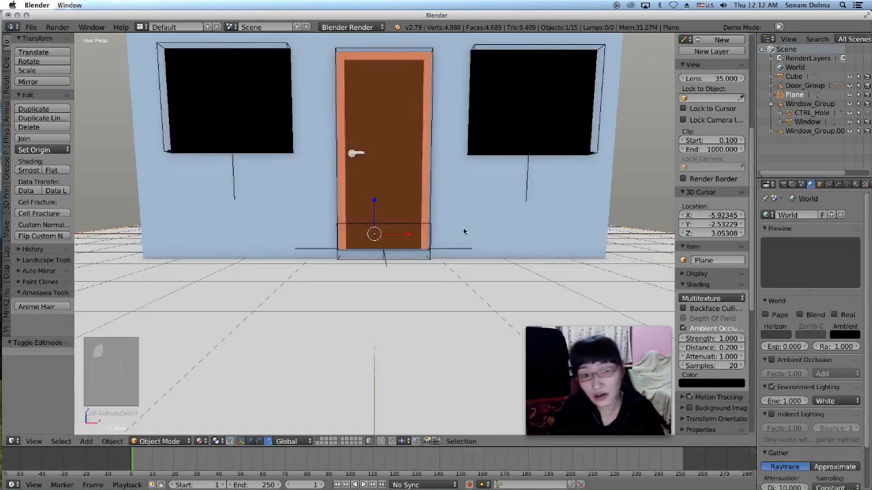
Step: Remove the PVC and Plastic material slots from the window right of the door
scroll(461, 230, "up", 5)
right_click(506, 106)
middle_click_drag(507, 112, 494, 164, "shift")
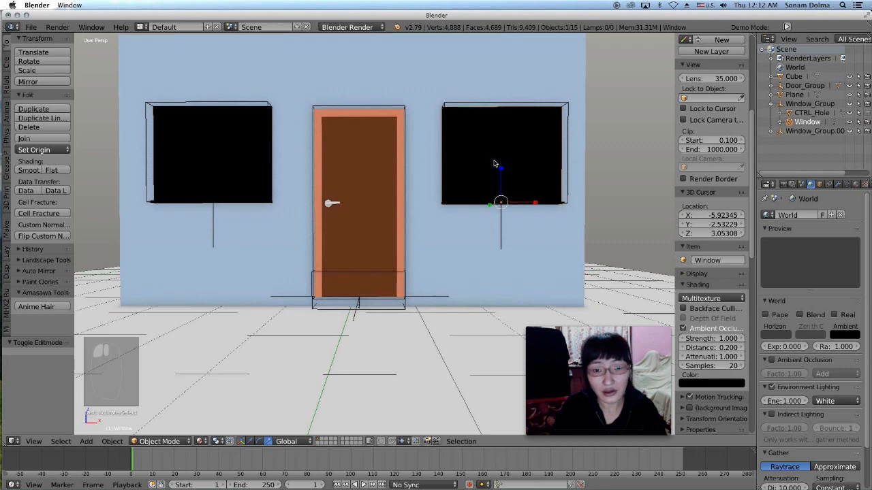
left_click(856, 184)
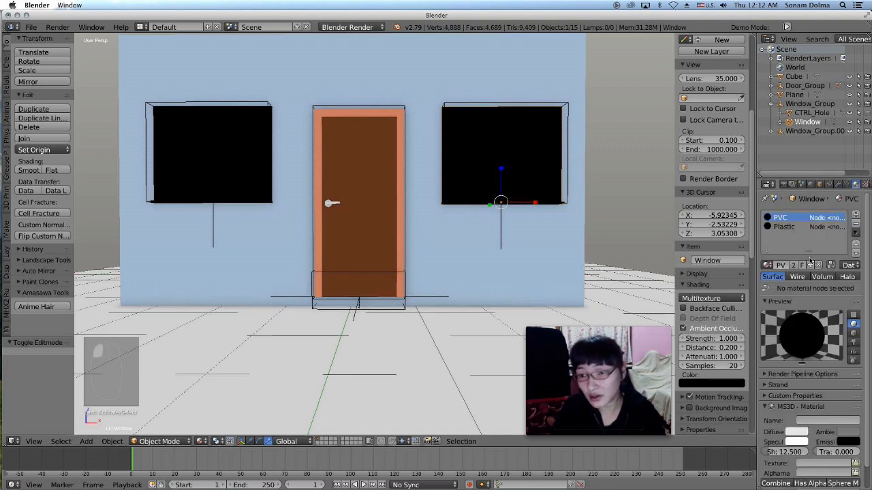
left_click(857, 224)
left_click(856, 225)
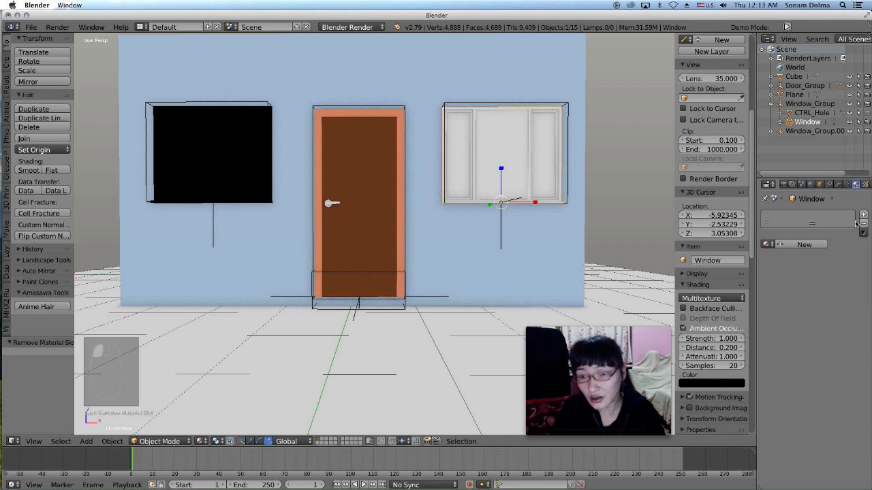
Step: Remove the PVC and Plastic material slots from the window left of the door
right_click(242, 162)
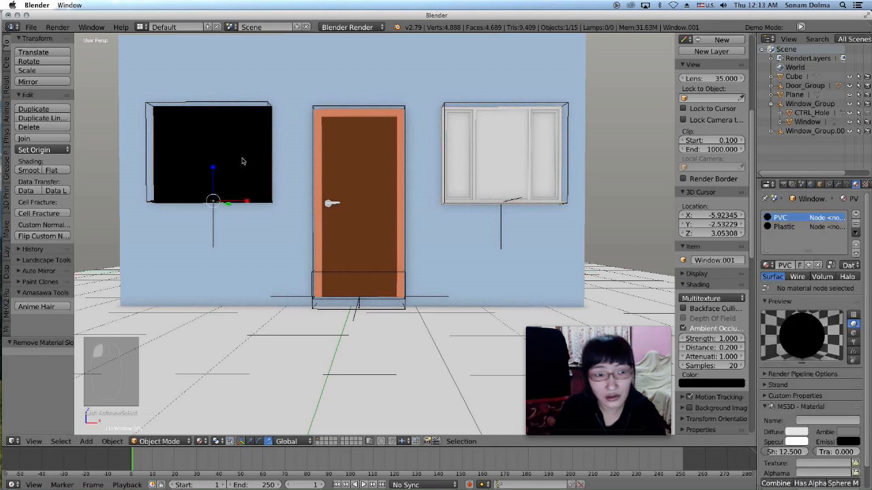
left_click(856, 224)
left_click(856, 224)
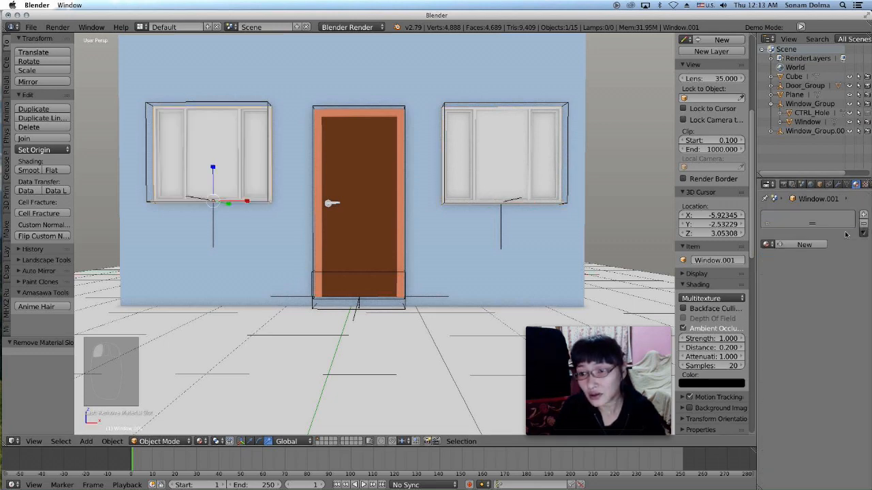
Step: Add a new material to the window left of the door with a dark teal diffuse colour of RGB 0.037, 0.206, 0.253
left_click(804, 245)
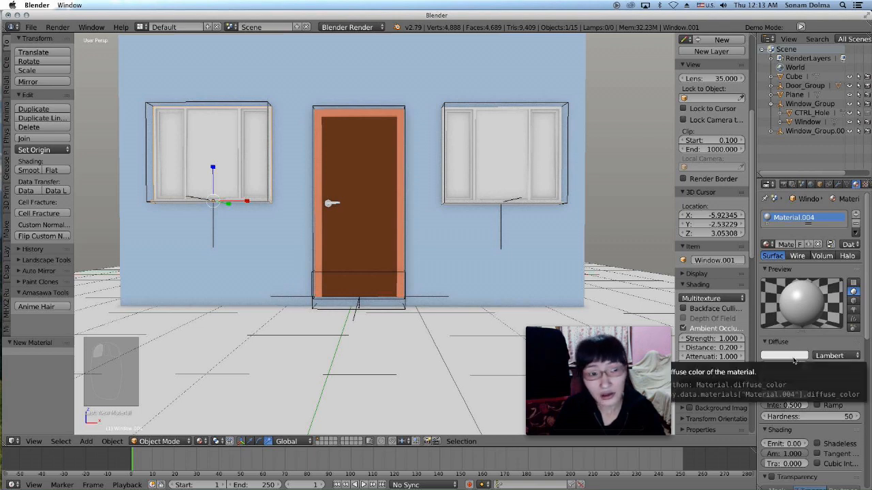
left_click(793, 357)
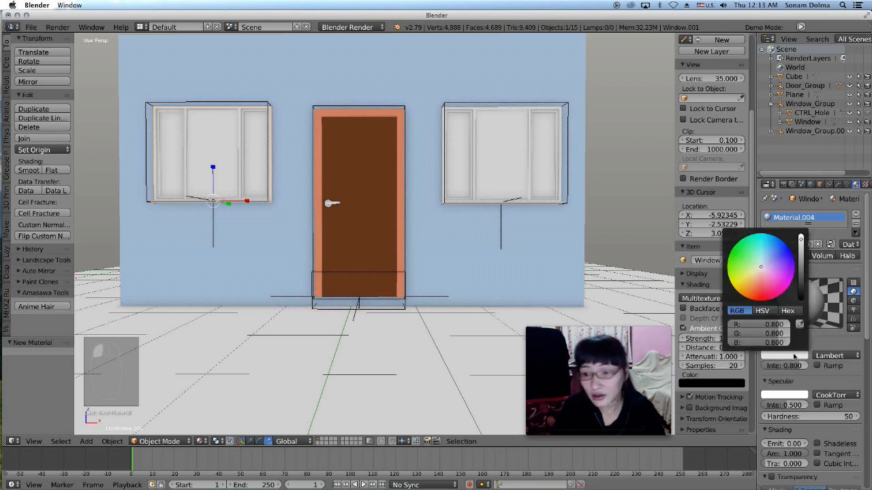
left_click(800, 272)
left_click(769, 262)
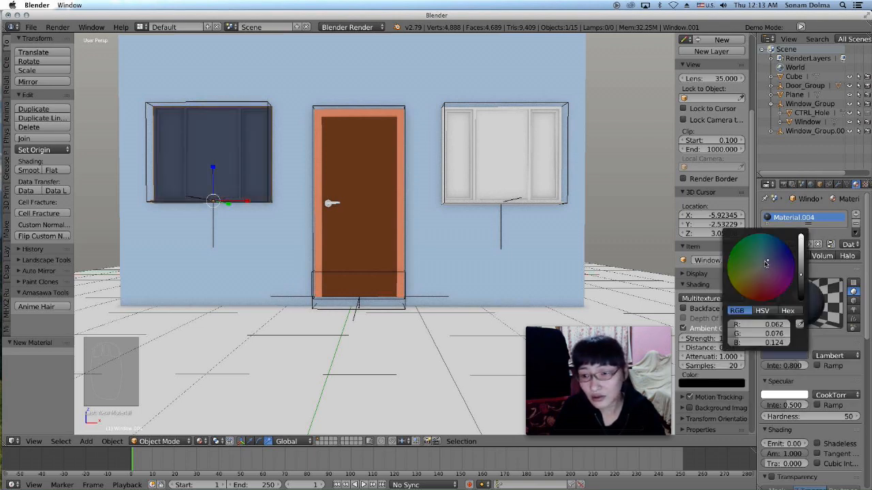
left_click(758, 264)
left_click_drag(761, 264, 764, 246)
left_click_drag(802, 278, 804, 267)
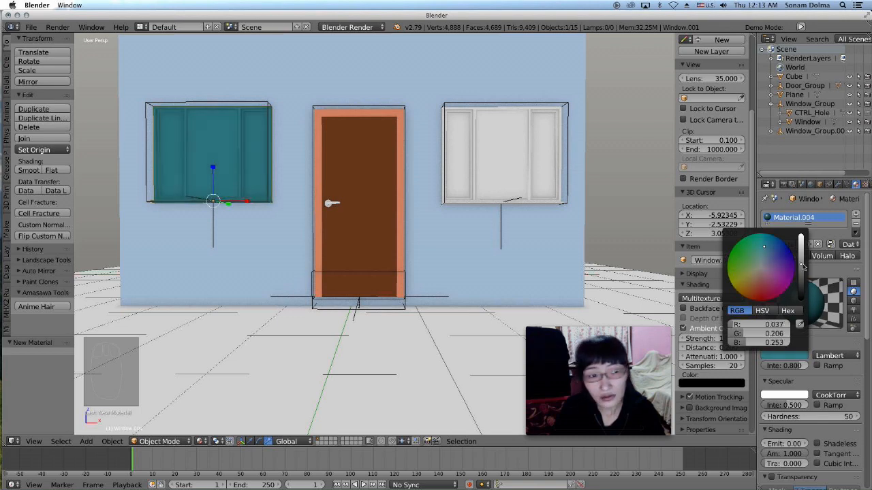
Step: Add a new material to the window right of the door and sample its diffuse colour from the teal left window
right_click(502, 128)
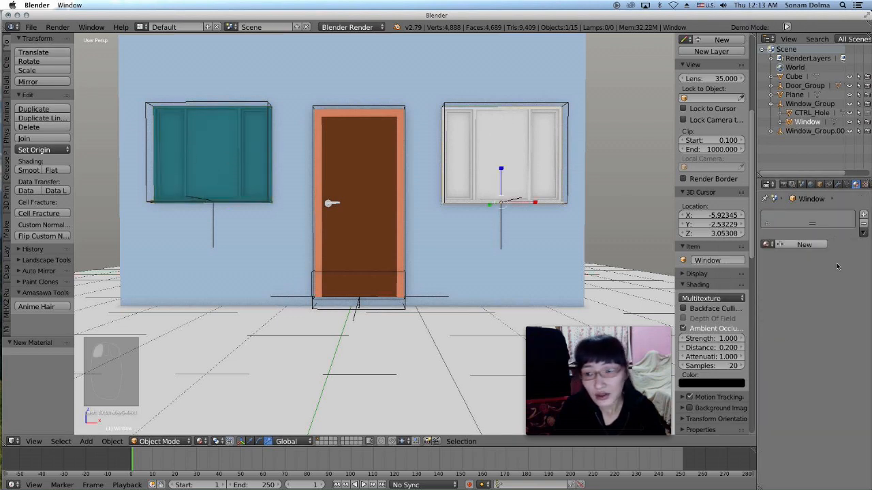
left_click(785, 243)
left_click(793, 355)
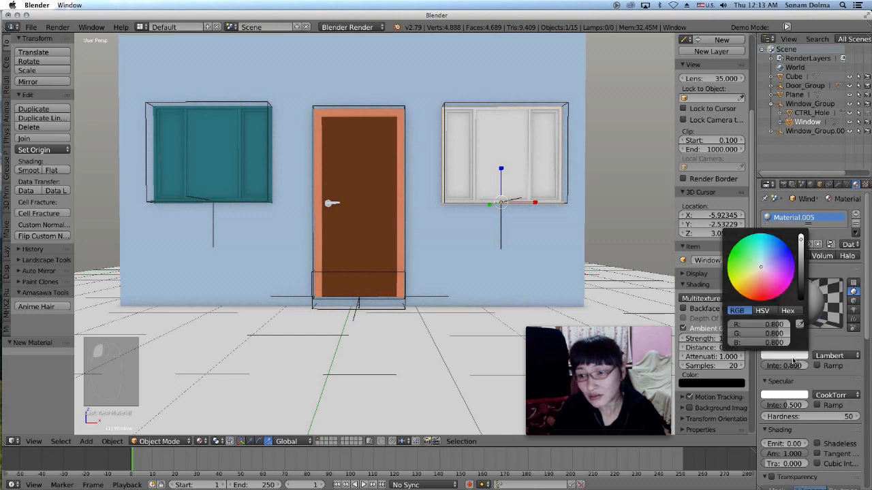
left_click(768, 249)
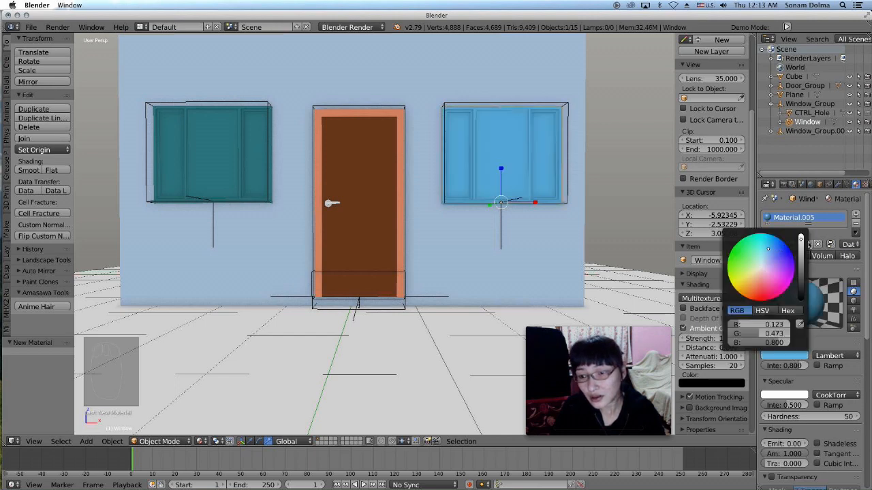
left_click_drag(800, 239, 805, 255)
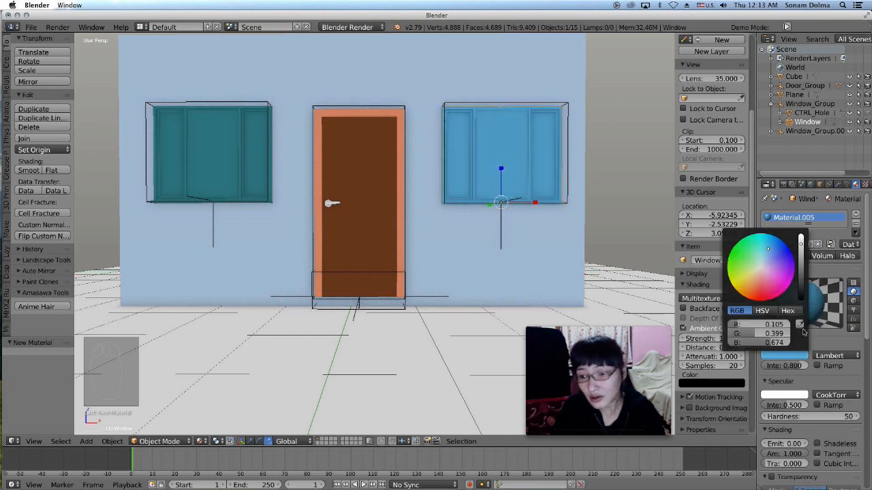
left_click(225, 140)
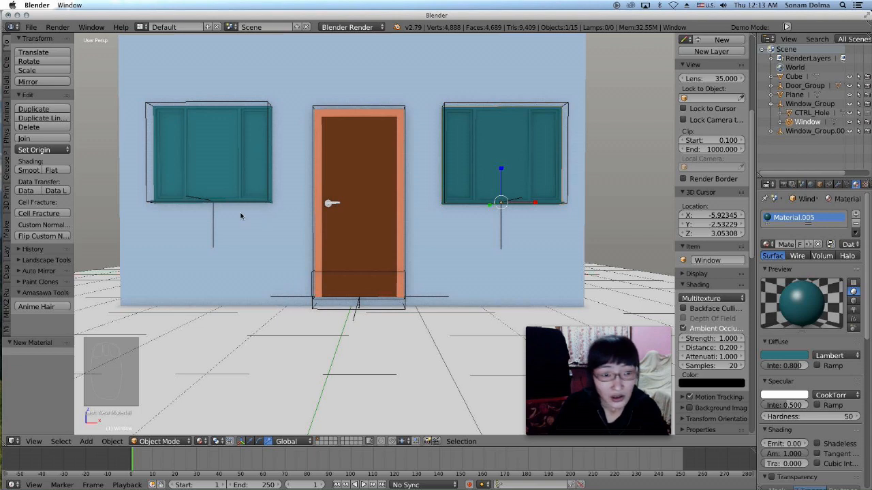
Step: Open the window left of the door in Edit Mode and switch to face selection
right_click(248, 167)
scroll(250, 167, "up", 3)
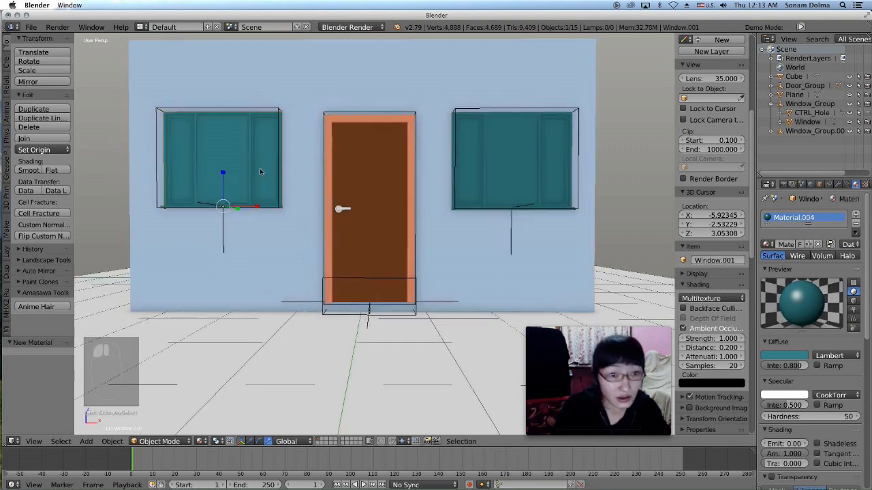
middle_click_drag(313, 191, 320, 190, "shift")
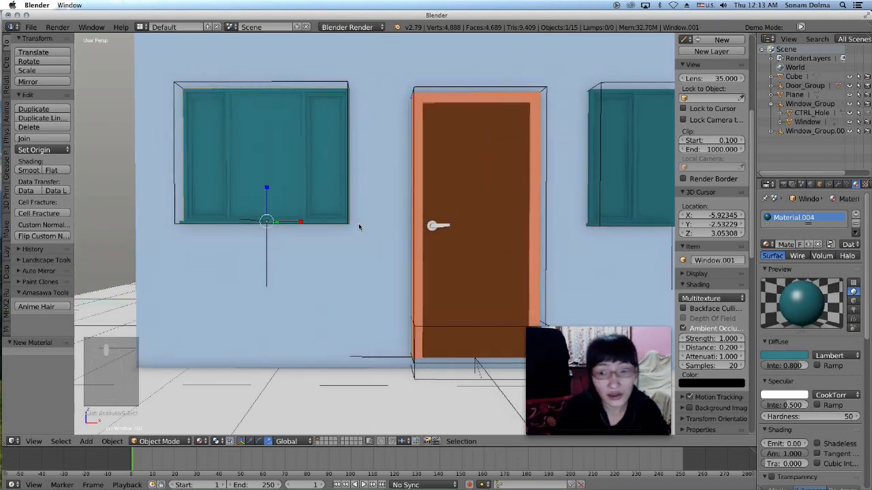
left_click(846, 185)
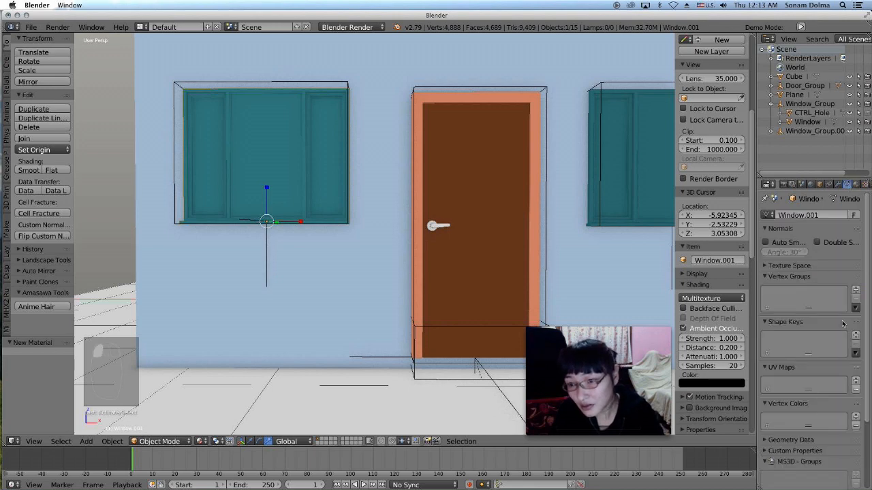
left_click(152, 441)
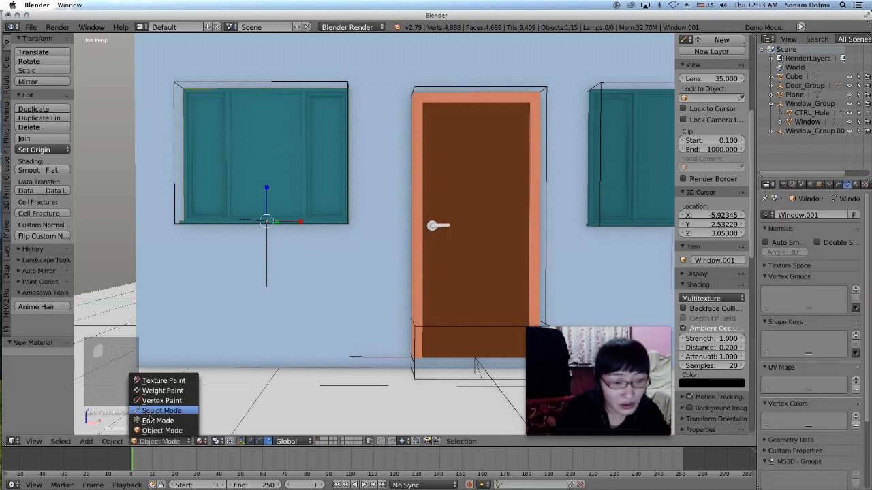
left_click(156, 420)
middle_click_drag(325, 229, 334, 237)
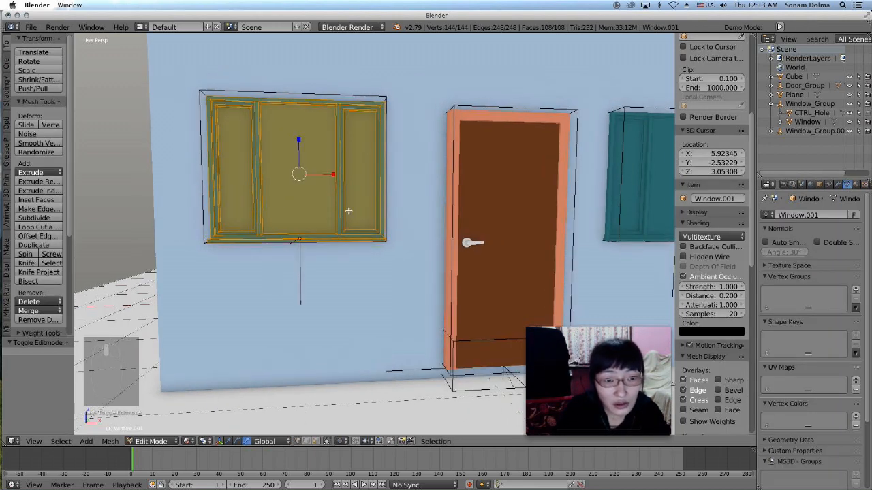
scroll(353, 205, "up", 2)
left_click(318, 442)
Step: Select the three glass pane faces of the left window together
left_click(352, 148)
right_click(352, 147)
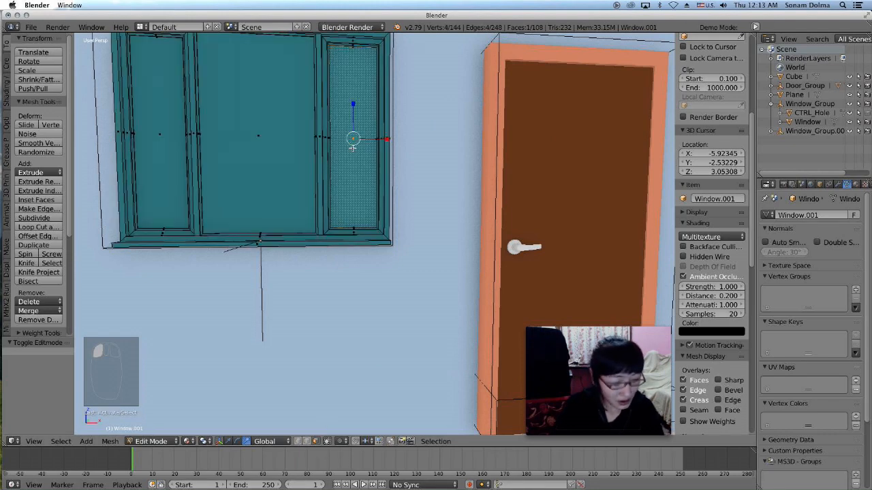
scroll(251, 217, "down", 4)
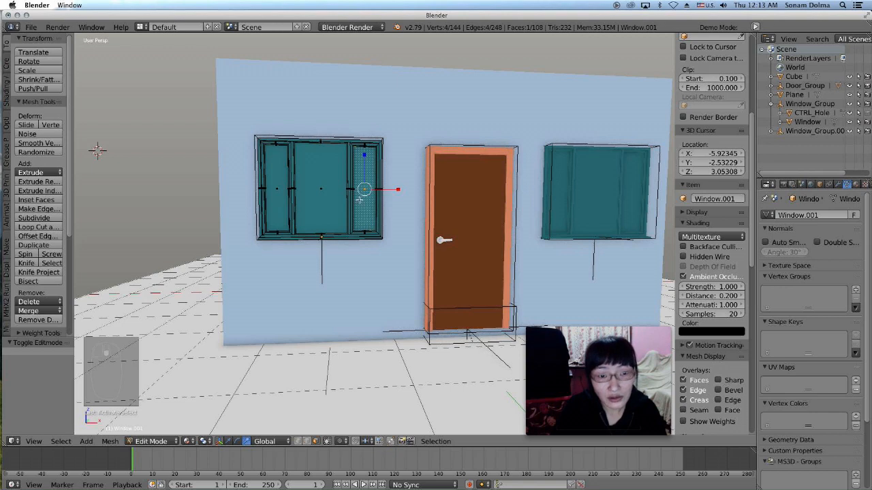
right_click(320, 183, "shift")
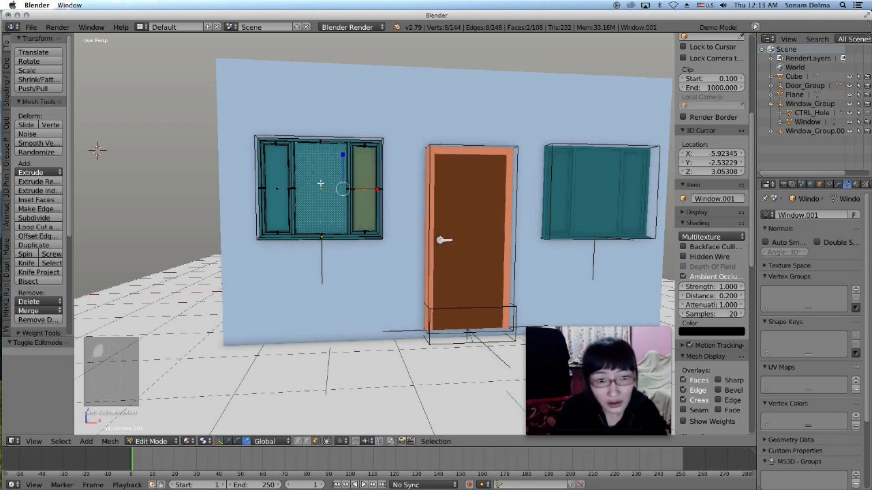
right_click(278, 179, "shift")
middle_click_drag(278, 178, 331, 193)
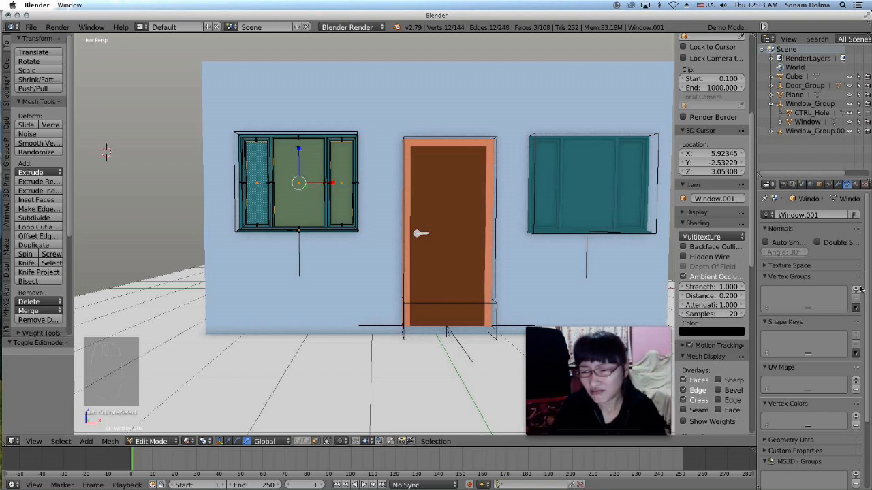
Step: Assign the selected panes a second material with light blue diffuse RGB 0.110, 0.482, 0.814, and return to Object Mode
left_click(856, 184)
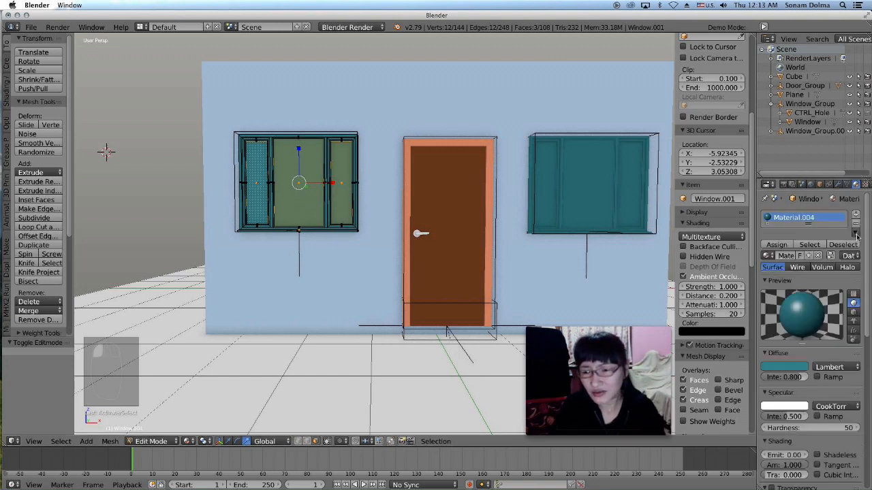
left_click(855, 218)
left_click(801, 276)
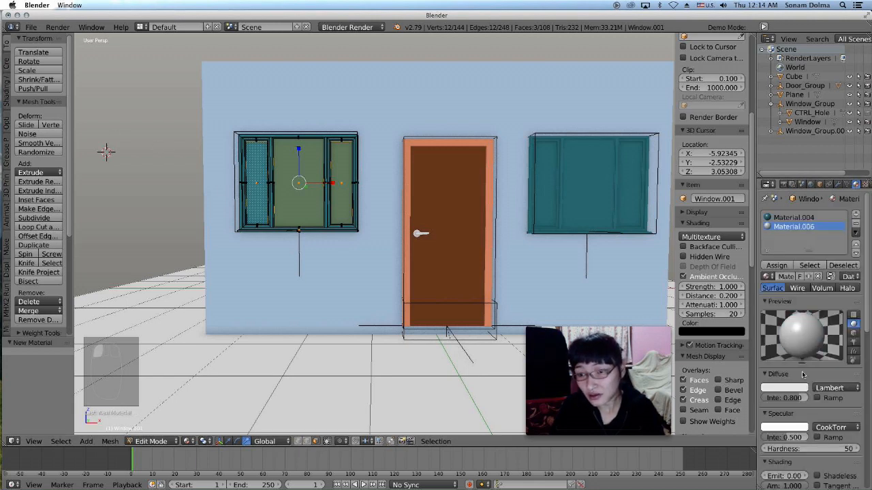
left_click(790, 389)
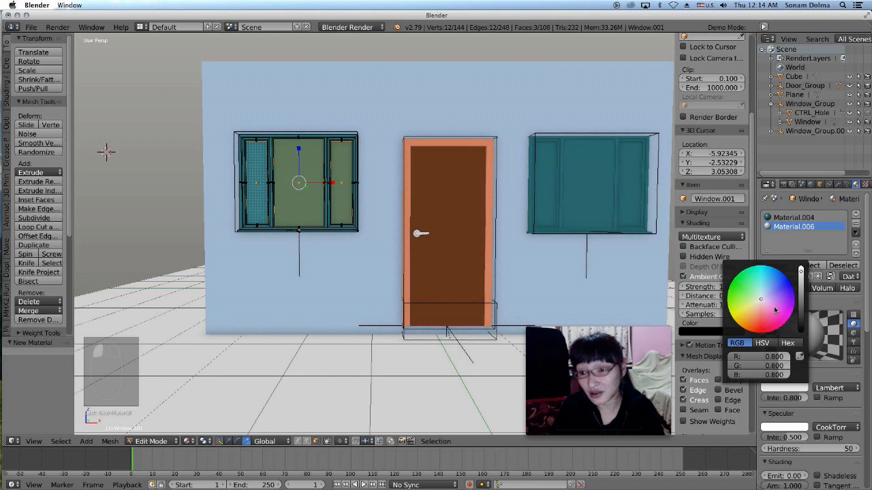
left_click(766, 288)
left_click_drag(766, 289, 767, 280)
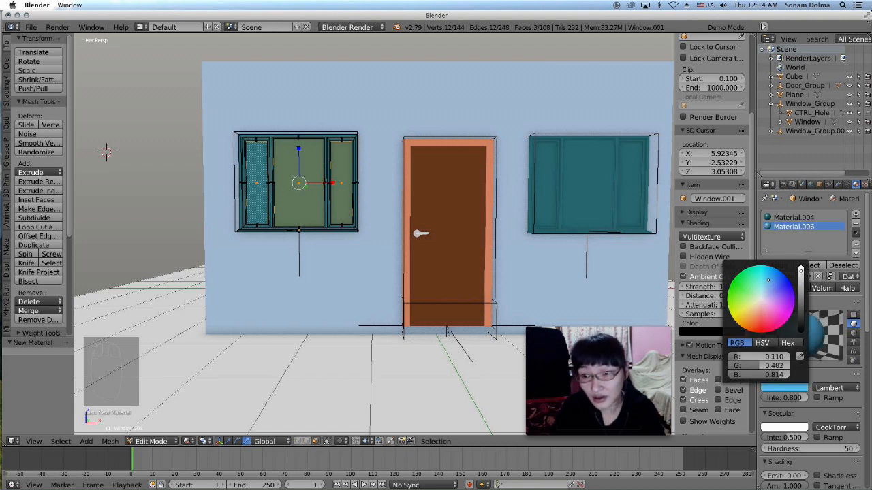
left_click(778, 266)
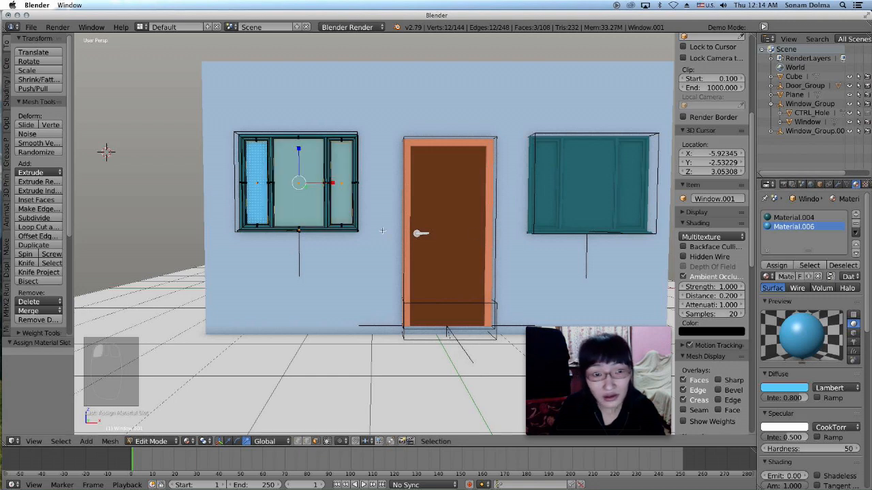
left_click(153, 441)
left_click(156, 431)
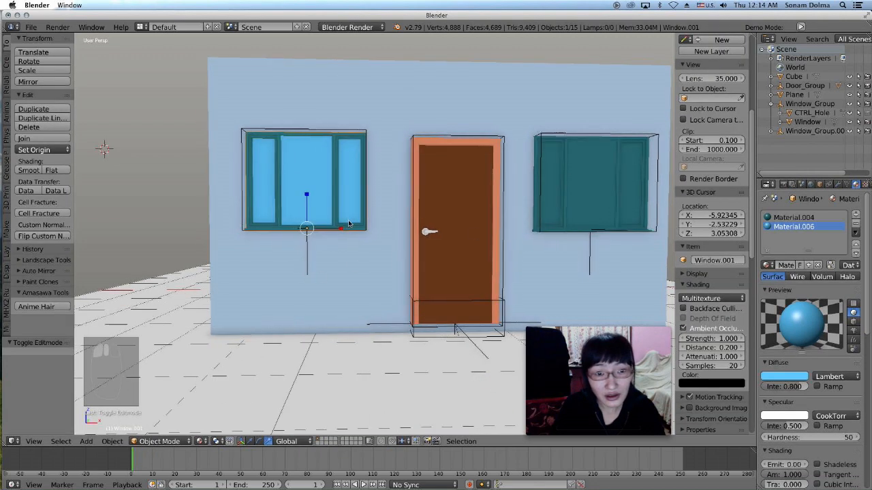
Step: Open the window right of the door in Edit Mode and select its three glass pane faces
right_click(577, 190)
middle_click_drag(576, 191, 560, 203)
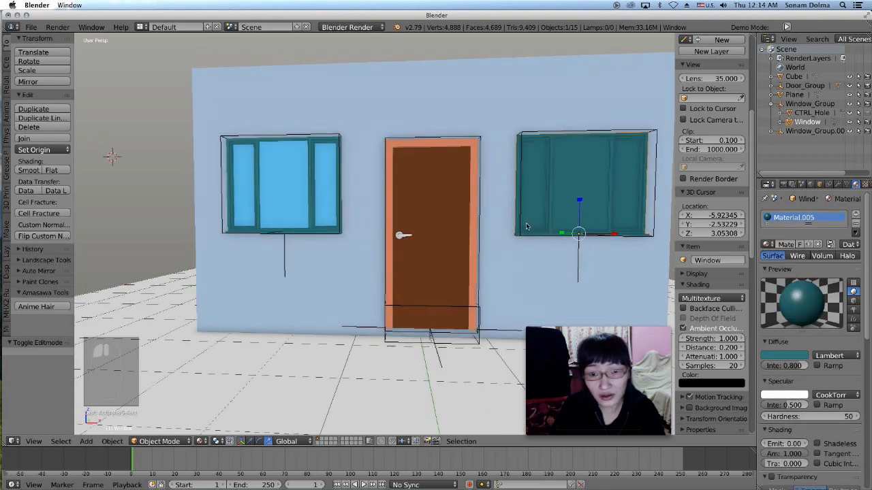
left_click(146, 442)
left_click(157, 421)
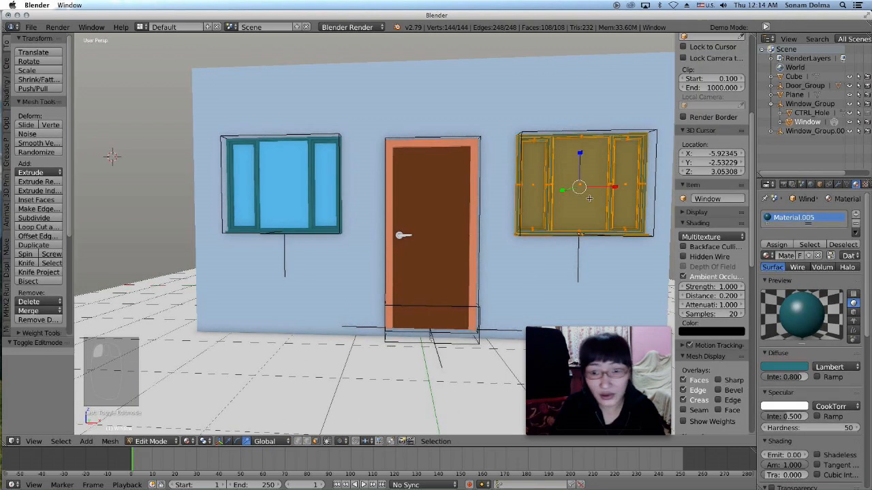
right_click(630, 203)
left_click(592, 194, "shift")
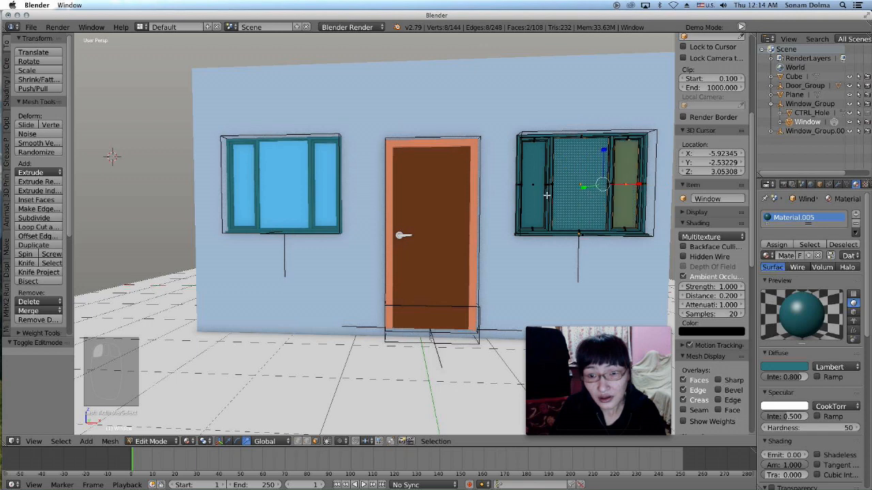
left_click(536, 192, "shift")
middle_click_drag(579, 225, 587, 227)
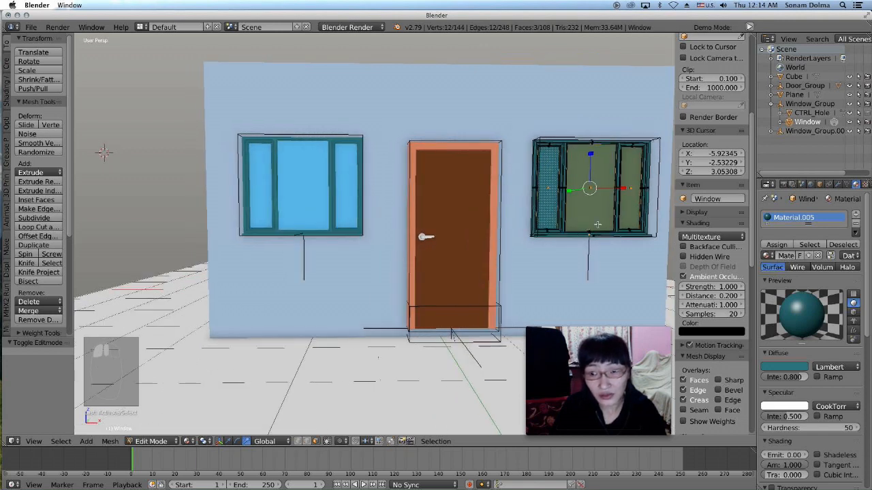
Step: Add a second material to the right window and sample its diffuse colour from the left window's light blue centre pane
left_click(856, 214)
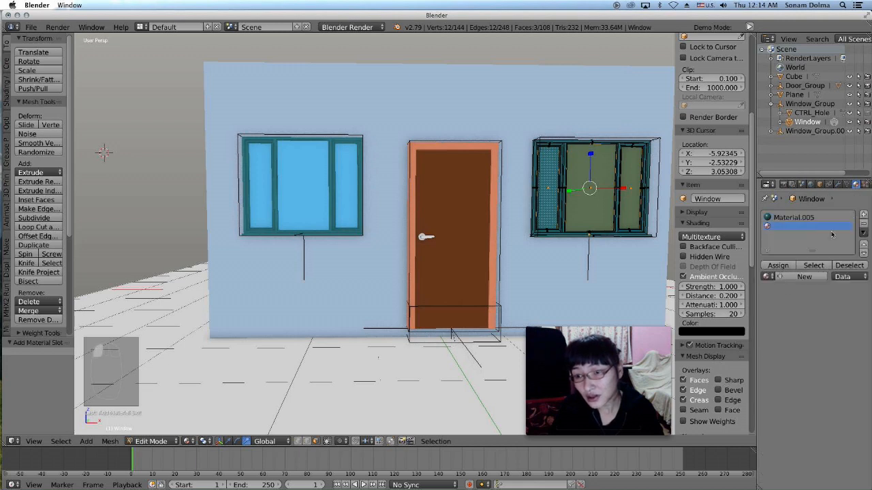
left_click(794, 276)
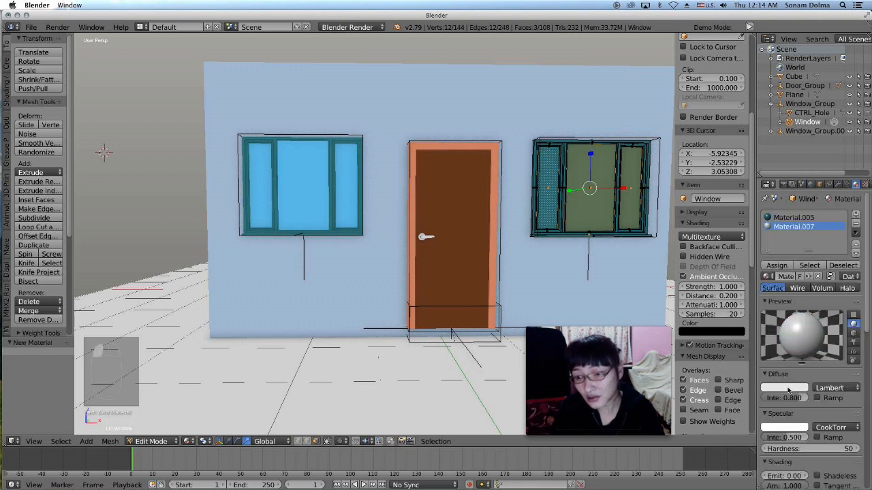
left_click(789, 389)
left_click(764, 290)
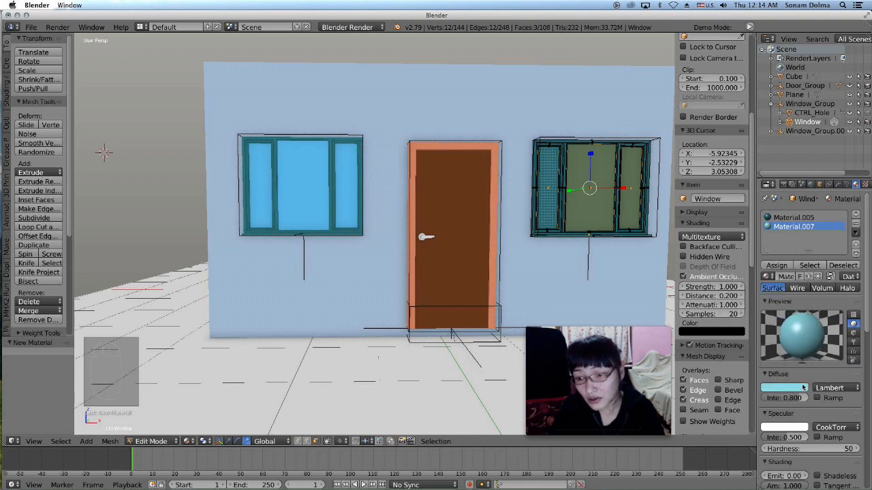
left_click(804, 388)
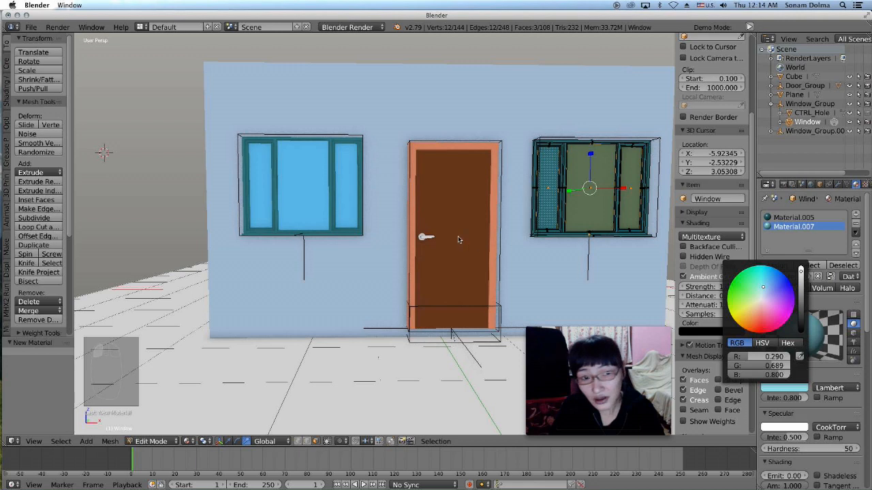
left_click(788, 387)
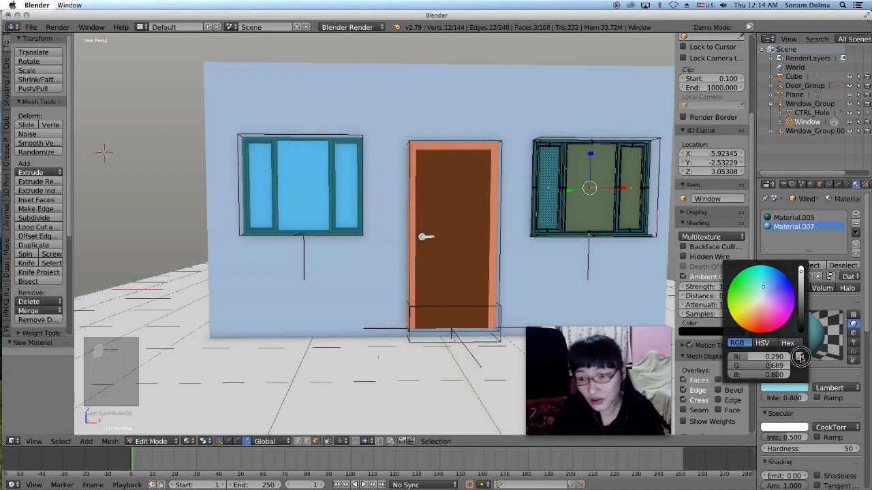
left_click(804, 357)
left_click(300, 178)
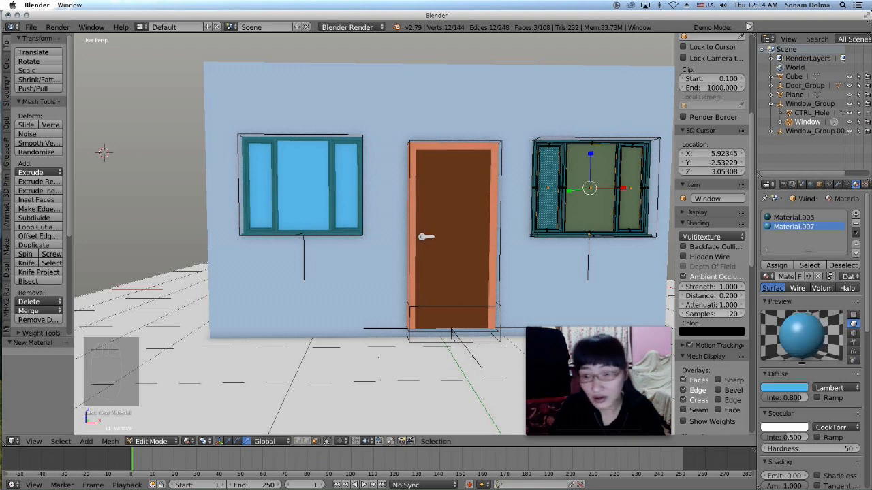
left_click(787, 389)
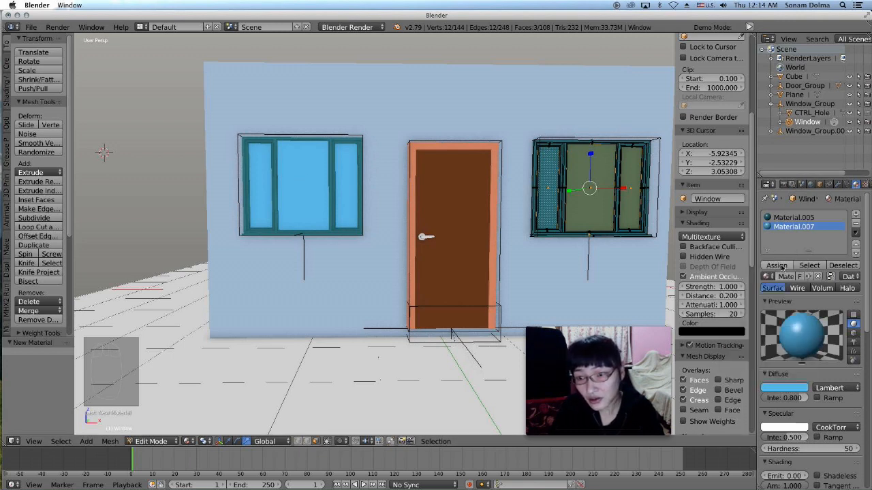
Step: Assign the sampled light blue material to the right window's selected panes and return to Object Mode
left_click(778, 265)
left_click(151, 441)
left_click(163, 431)
scroll(493, 275, "down", 4)
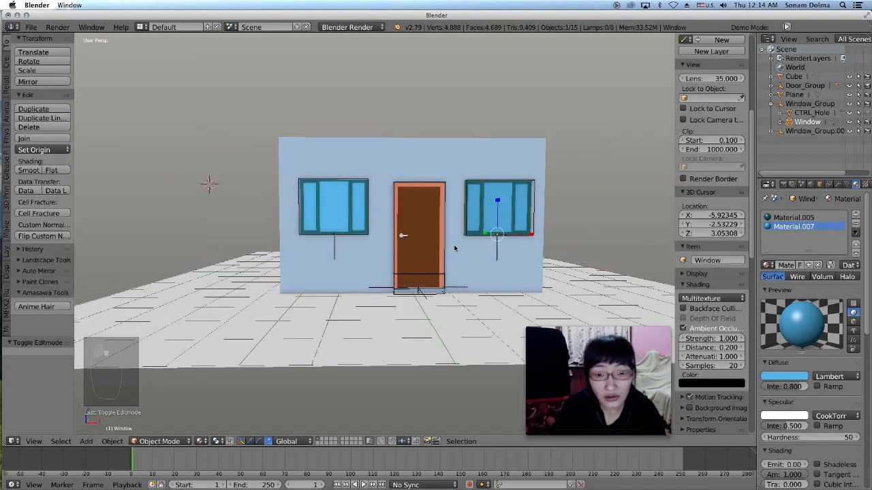
Step: Select the ground plane and give it a new material with a brown diffuse colour
scroll(453, 250, "up", 1)
right_click(438, 353)
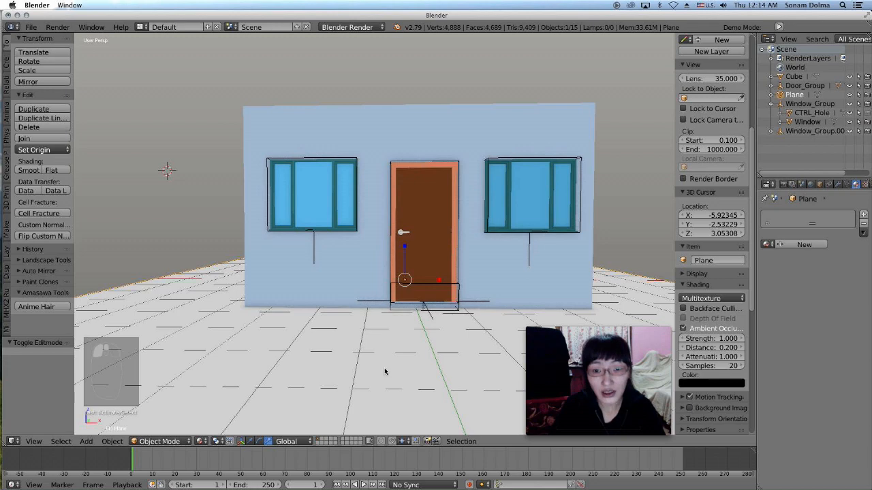
left_click(794, 245)
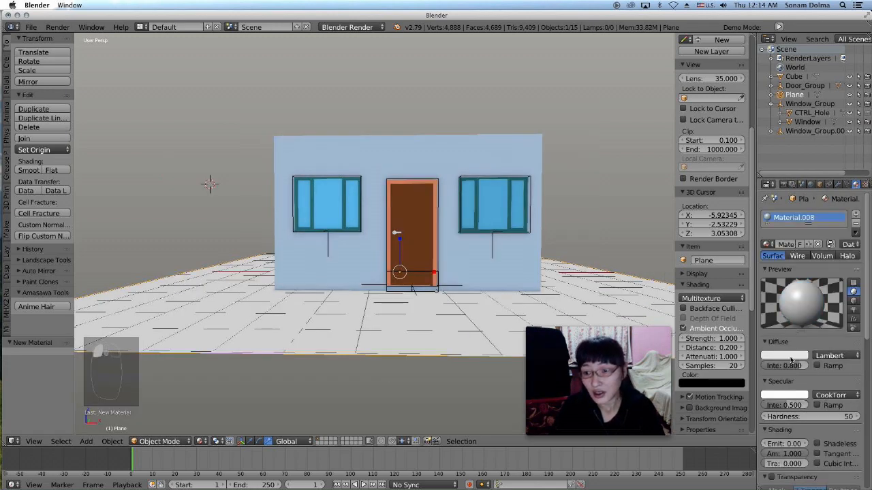
left_click(790, 357)
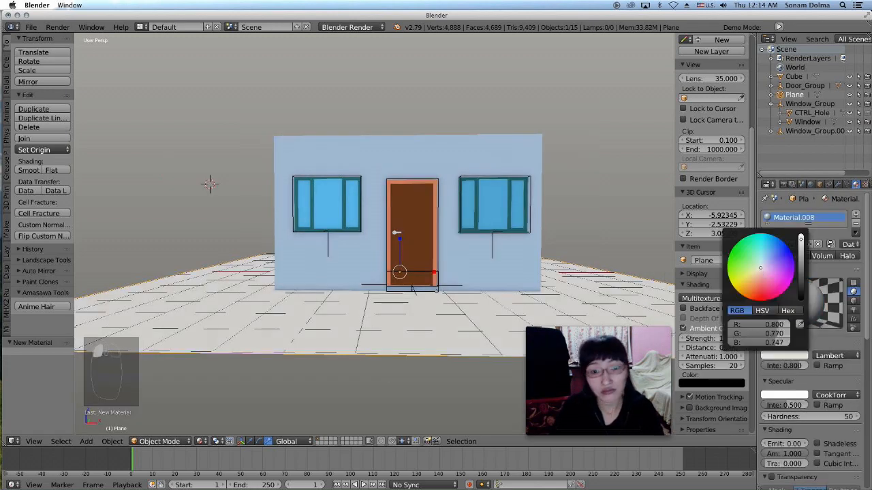
left_click_drag(760, 267, 757, 280)
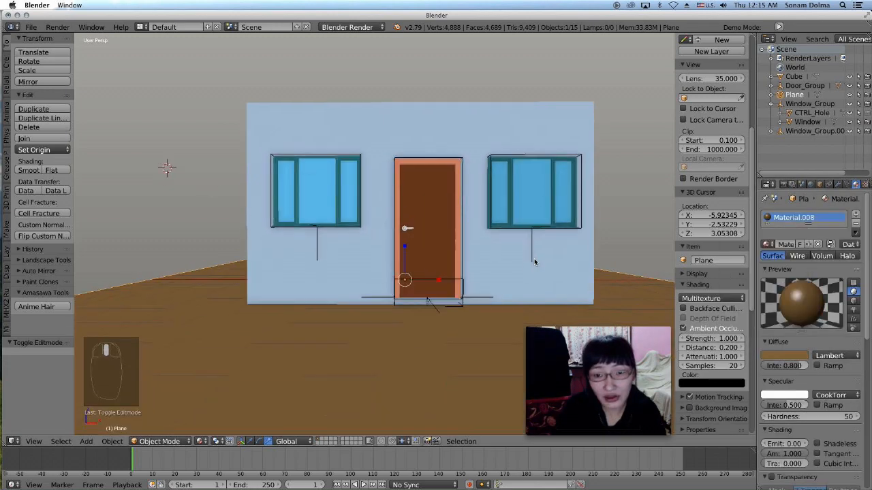
Step: Inspect the coloured house front from several angles, selecting the right and left windows to check their materials
middle_click_drag(534, 260, 531, 264)
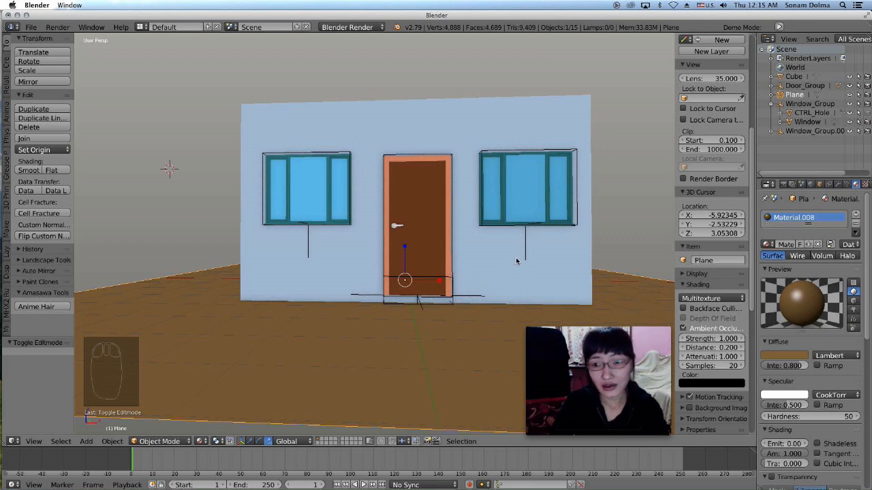
middle_click_drag(412, 280, 399, 297)
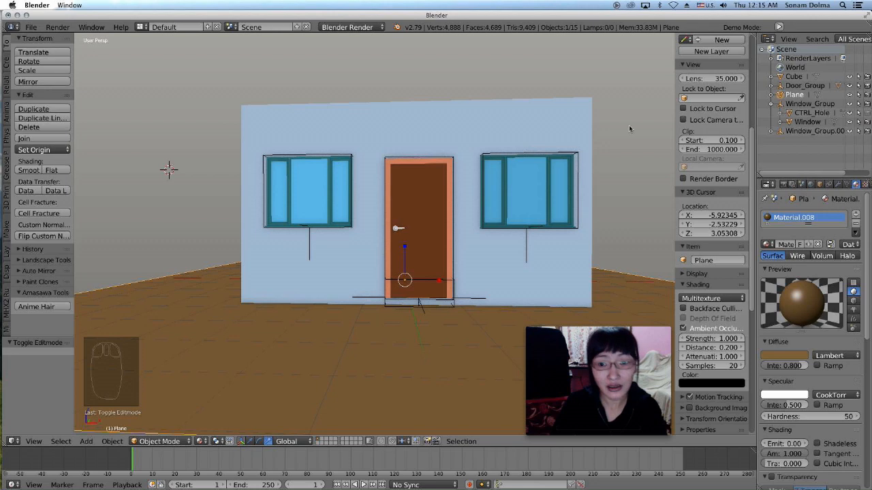
left_click(509, 189)
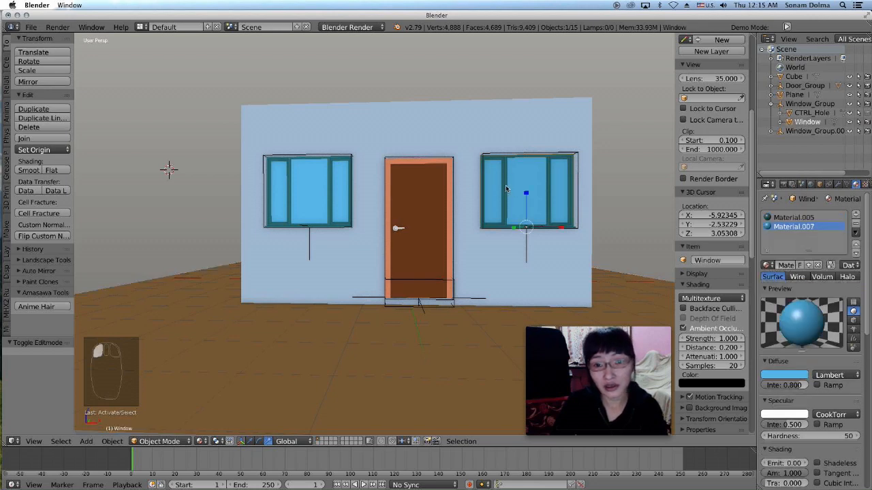
left_click(322, 190)
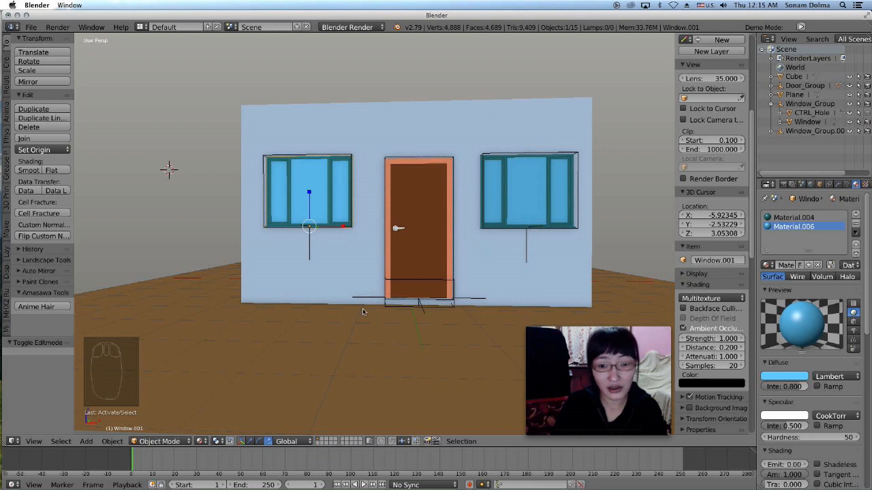
mouse_move(484, 273)
middle_mouse_down()
mouse_move(436, 273)
mouse_move(493, 272)
mouse_move(470, 276)
middle_mouse_up()
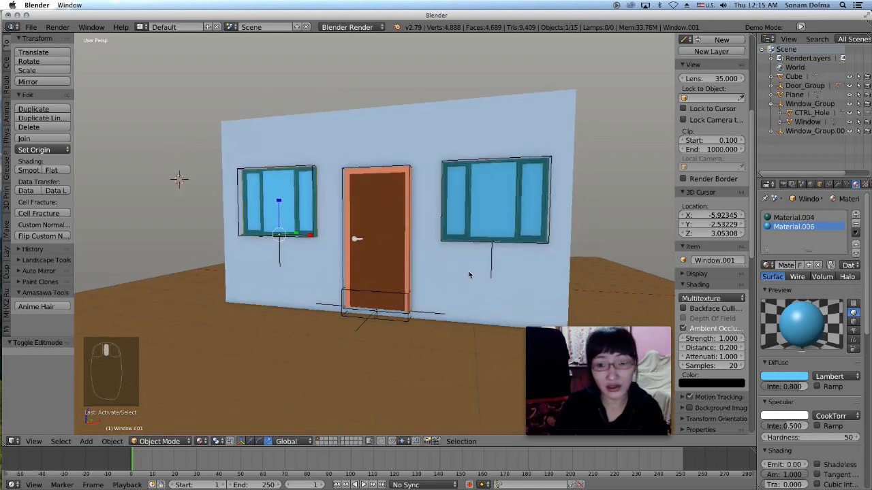
middle_click_drag(429, 196, 319, 216)
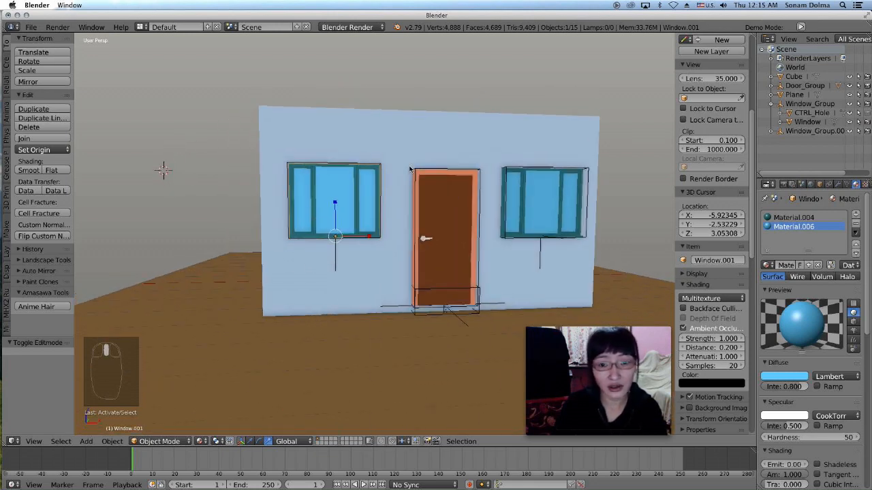
middle_click_drag(554, 223, 539, 221)
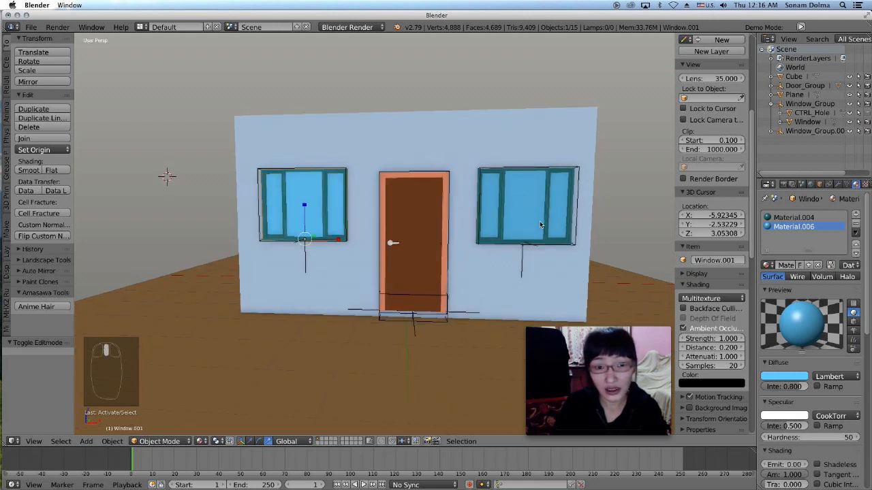
middle_click_drag(465, 230, 463, 228)
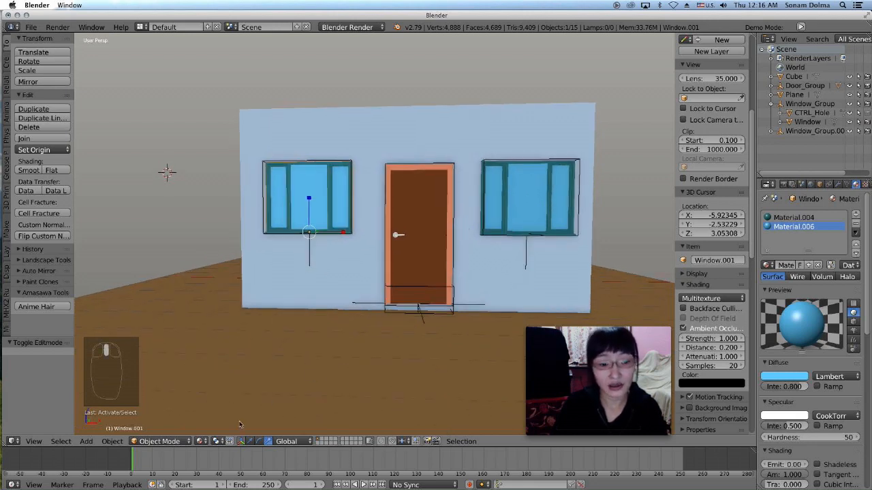
Step: Switch the viewport shading to Rendered for the front of the house
left_click(200, 441)
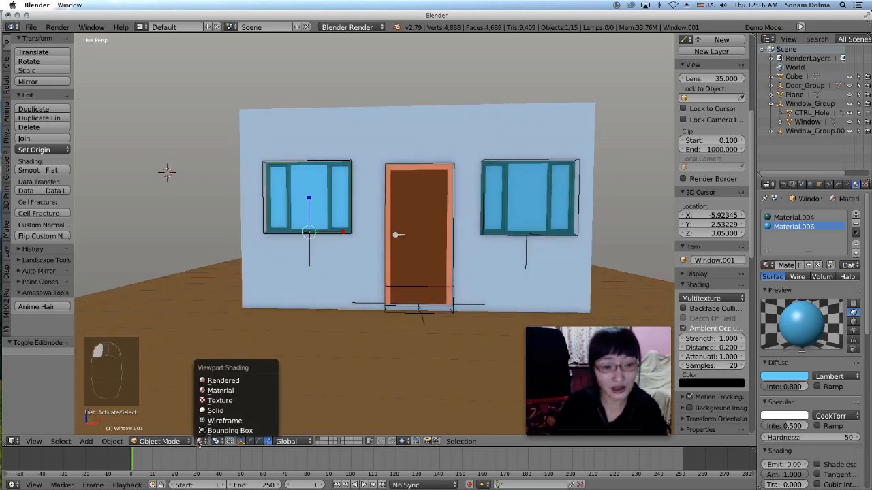
left_click(225, 381)
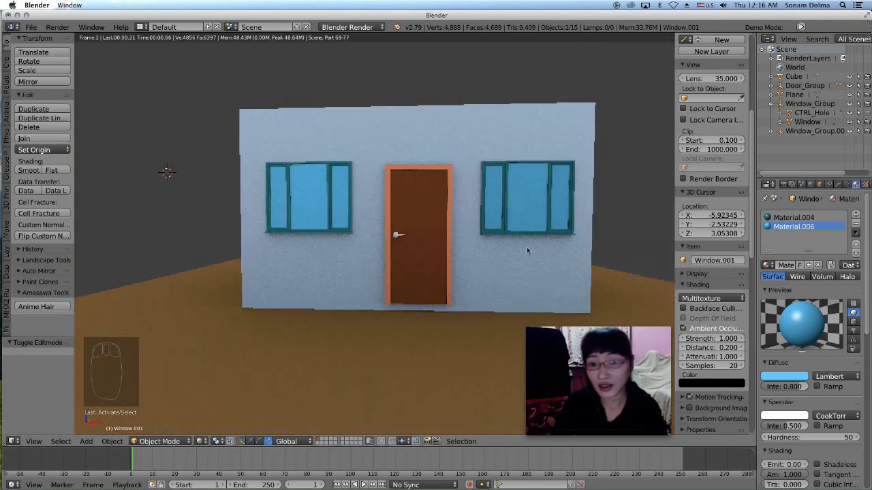
middle_click_drag(504, 248, 521, 247)
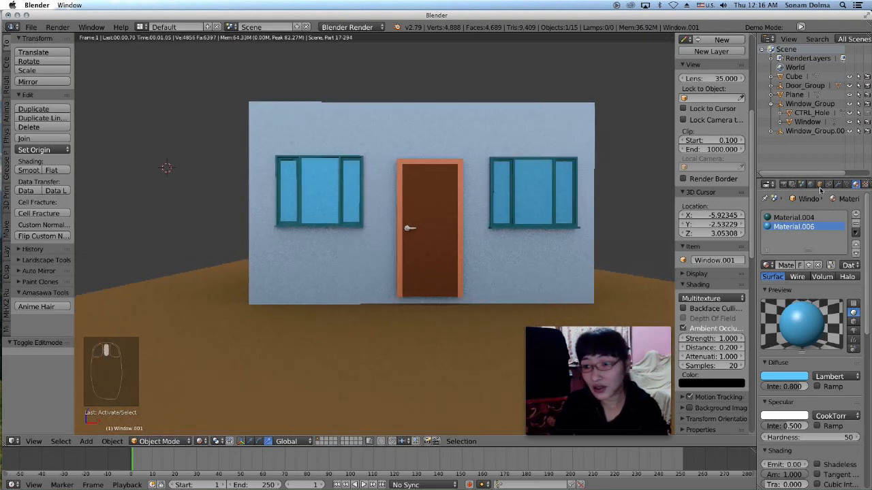
Step: Enable Paper Sky and Blend Sky in the world settings
left_click(810, 184)
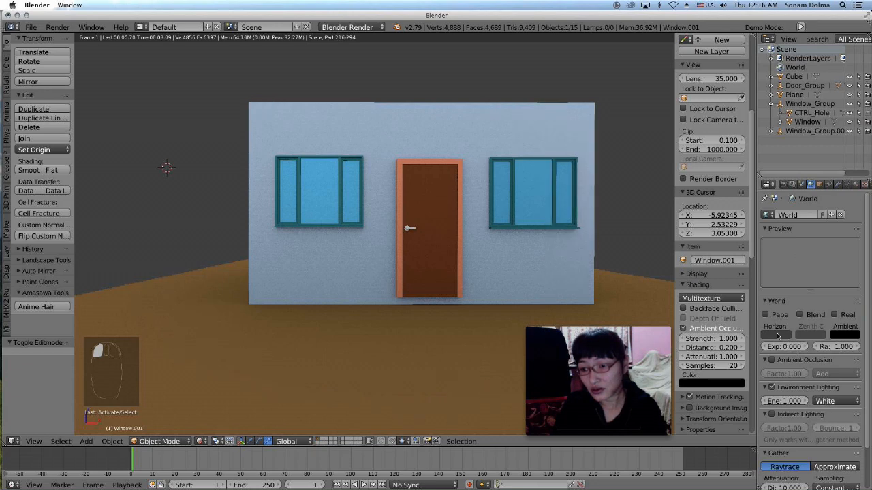
left_click(765, 314)
left_click(800, 315)
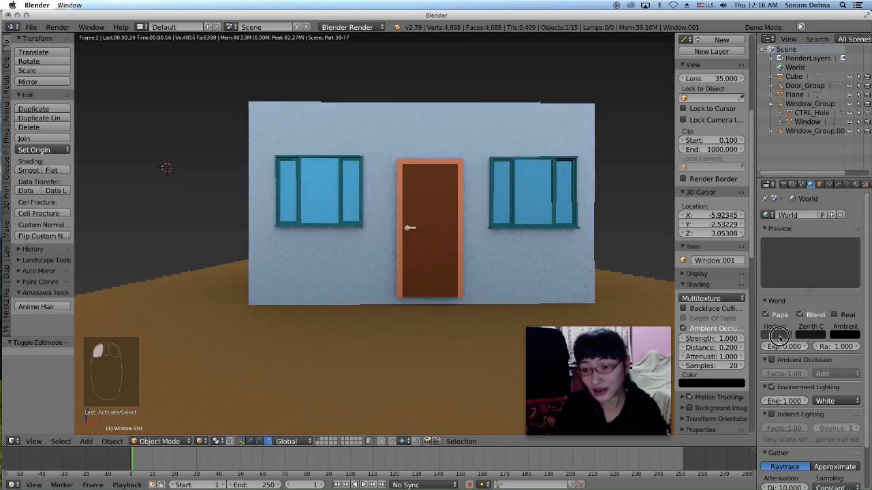
Step: Brighten the world's horizon colour, try a light blue, and set it to near-white
left_click(779, 335)
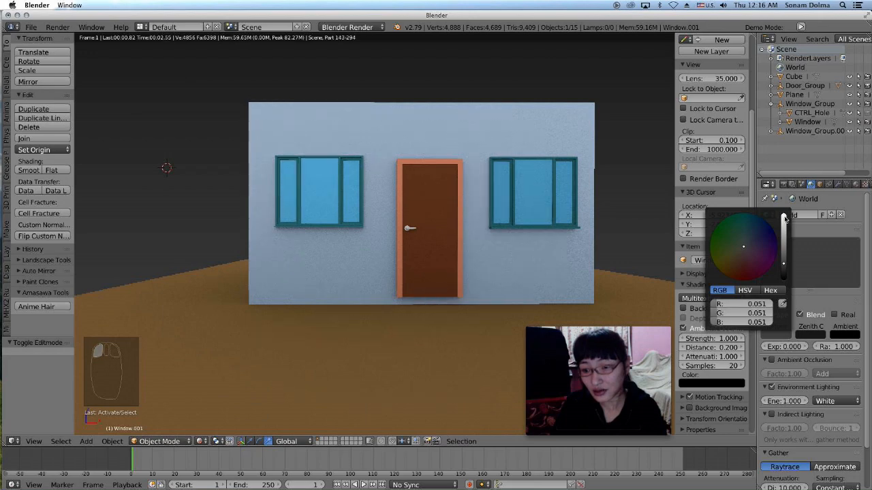
left_click(784, 218)
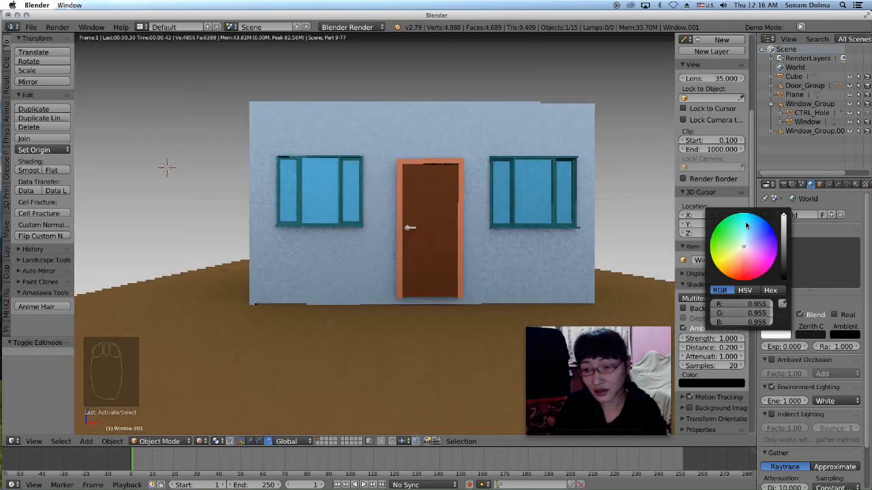
left_click(754, 226)
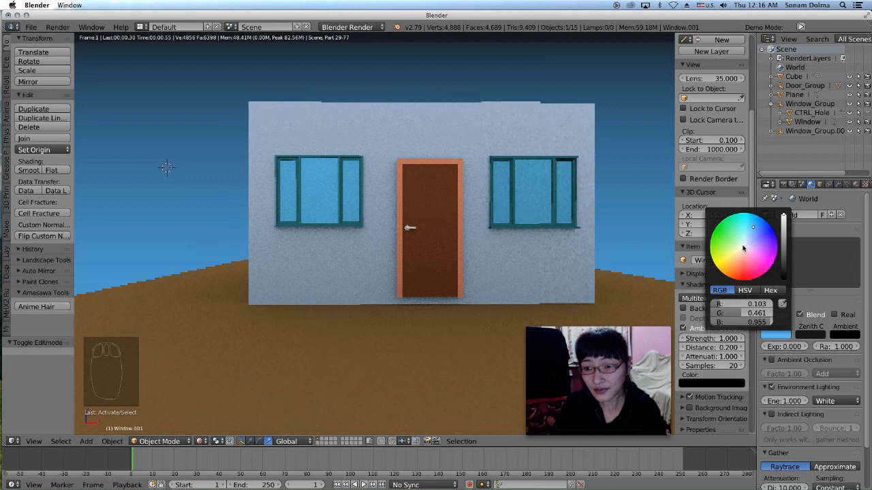
left_click(743, 246)
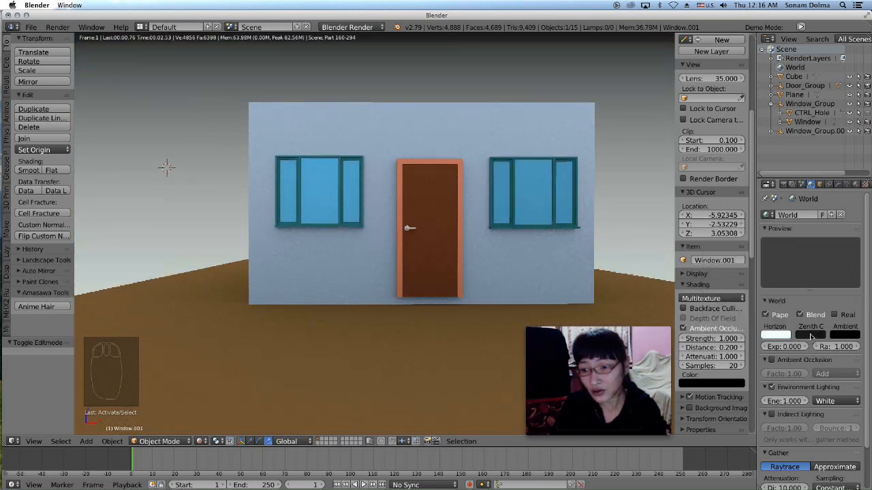
Step: Raise the world's zenith colour to full brightness and set it to a vivid blue
left_click(810, 335)
left_click(818, 217)
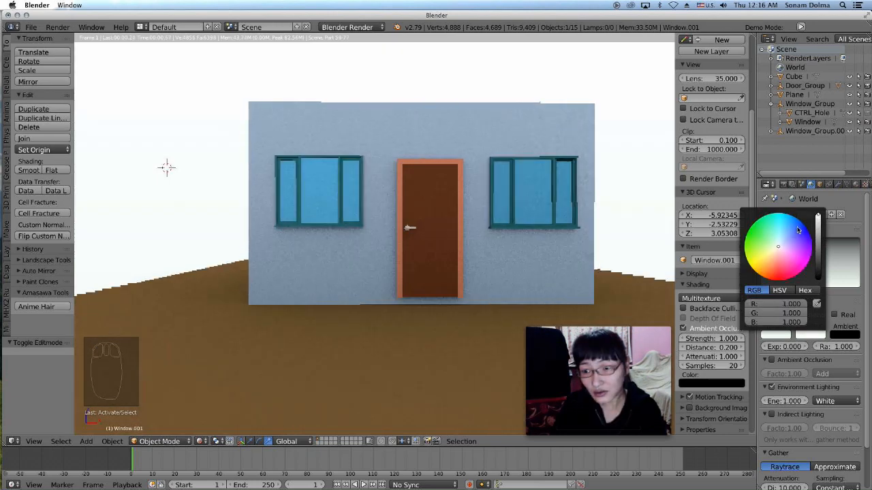
left_click(799, 231)
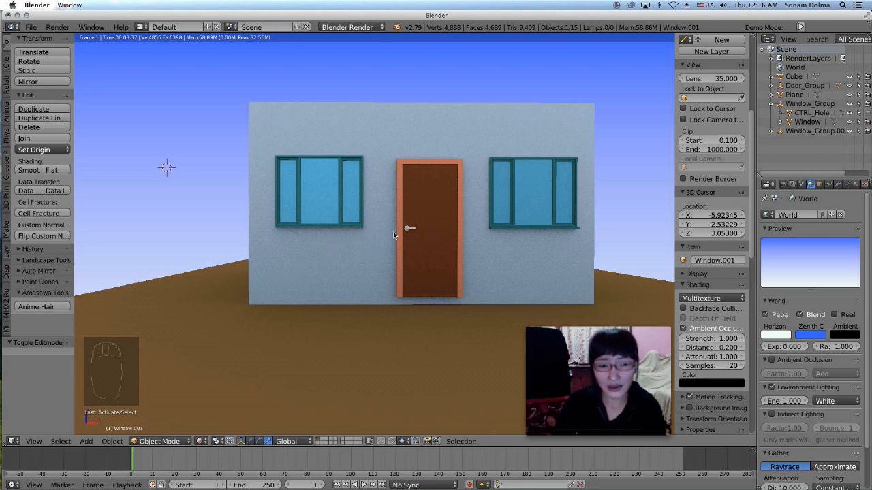
Step: Examine the rendered house, ground and sky gradient from closer and farther distances
scroll(373, 239, "down", 2)
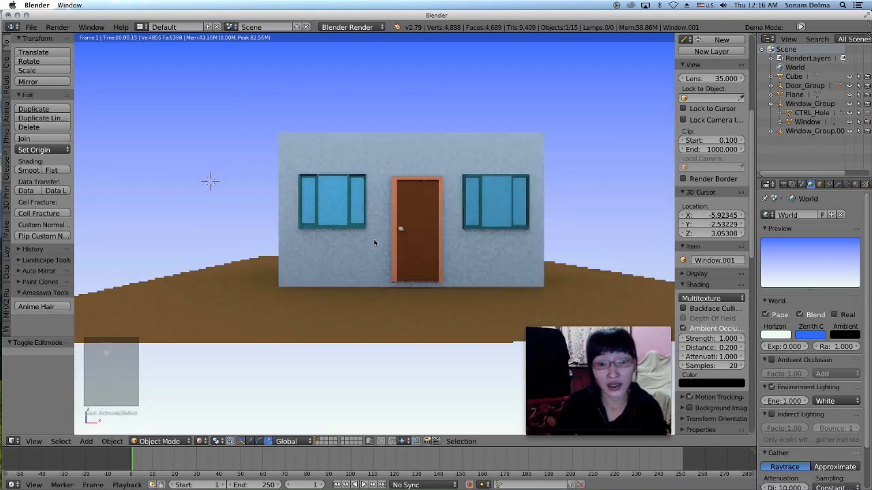
scroll(385, 252, "up", 3)
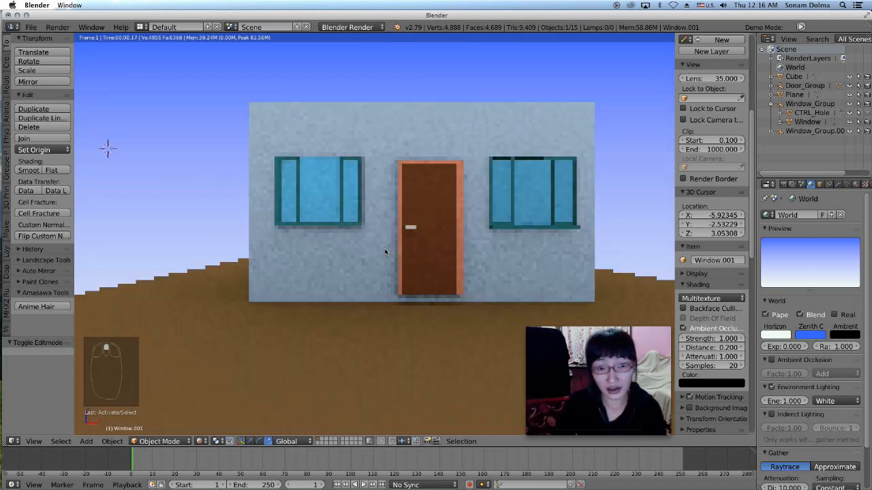
scroll(409, 256, "down", 1)
scroll(419, 249, "down", 2)
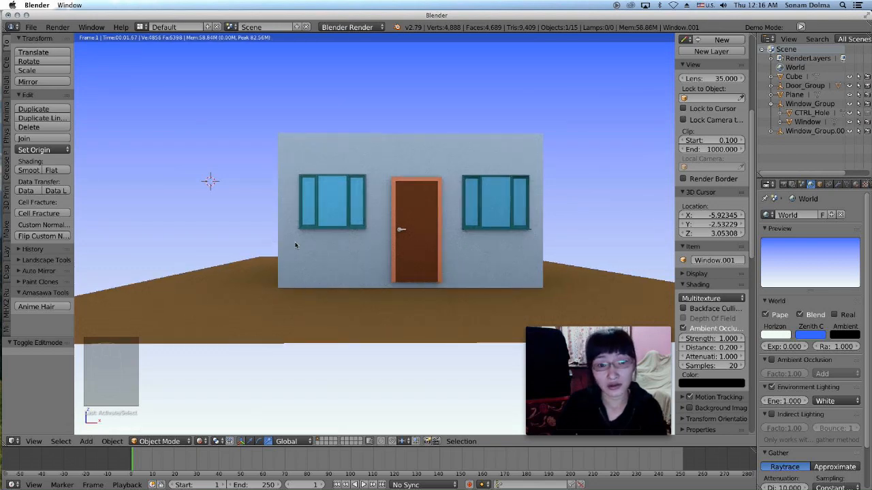
scroll(408, 256, "up", 2)
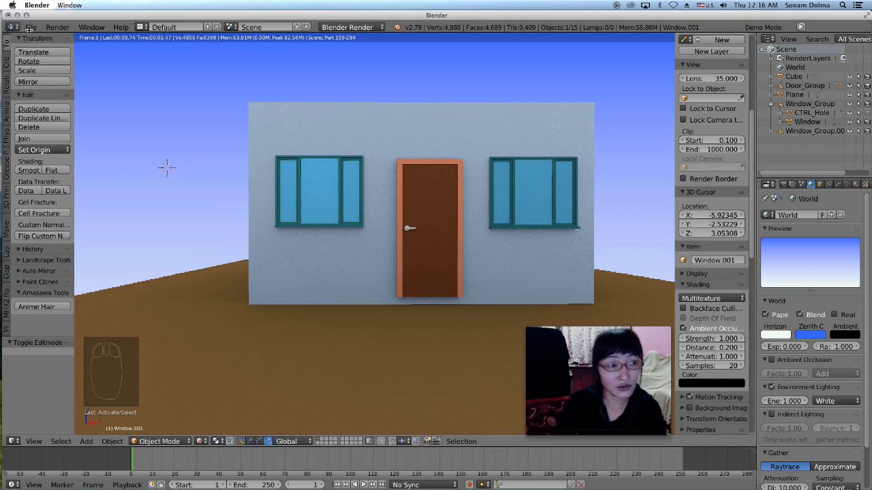
scroll(399, 280, "down", 1)
scroll(402, 278, "down", 2)
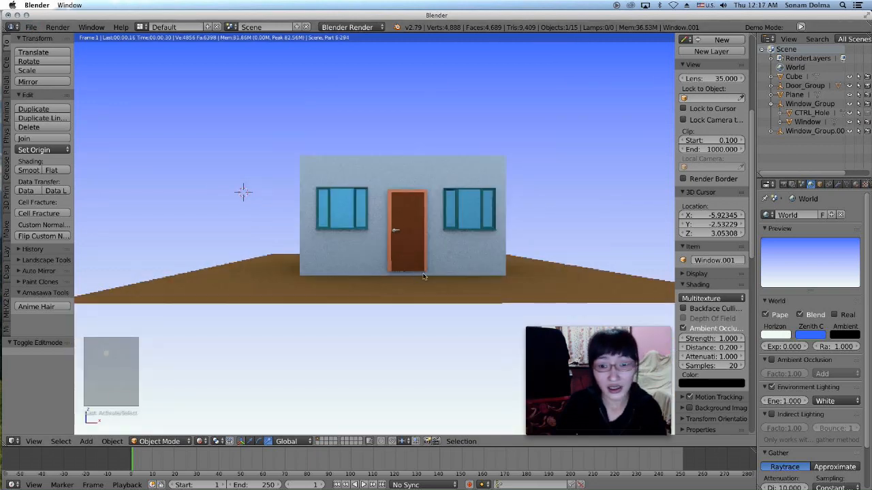
scroll(429, 290, "up", 1)
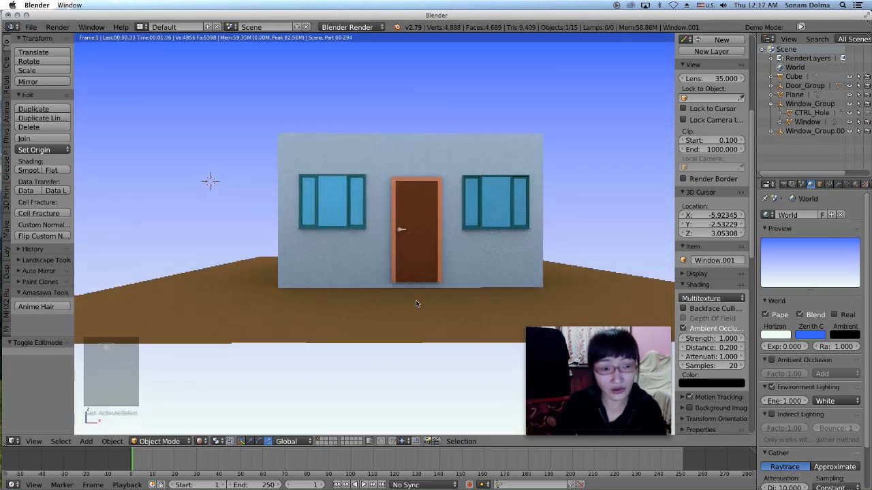